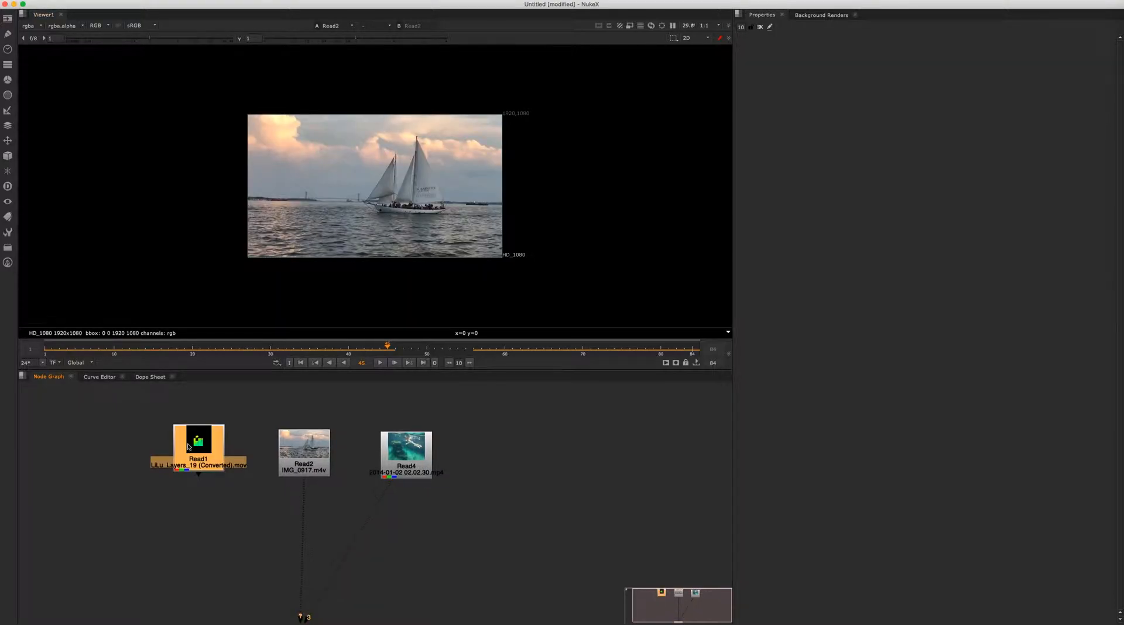
Step: Show the Read1 logo clip in the viewer and open its properties to check its frame range
key(1)
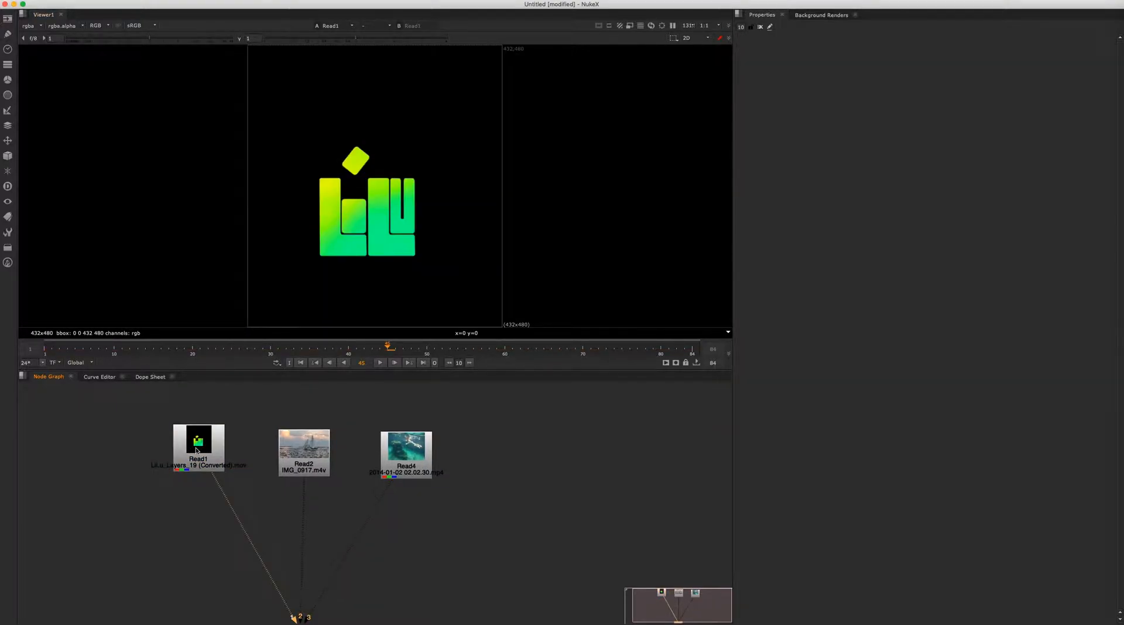
double_click(197, 450)
click(865, 117)
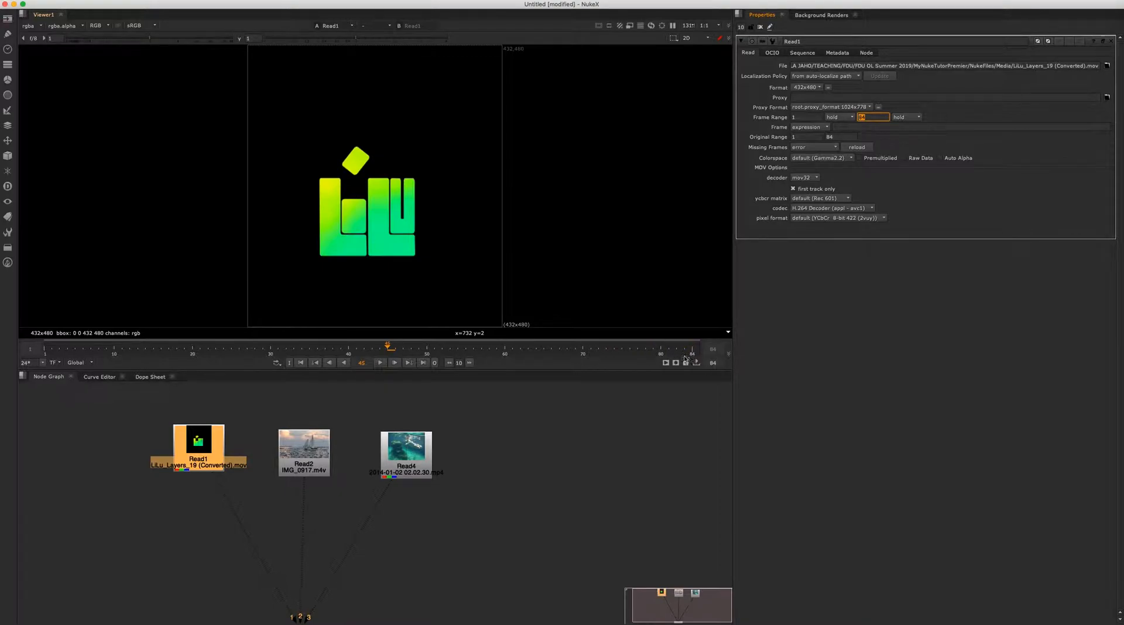
Step: Show the Read4 underwater clip in the viewer and set the timeline's frame range to Input
drag(315, 458, 317, 459)
drag(424, 455, 430, 452)
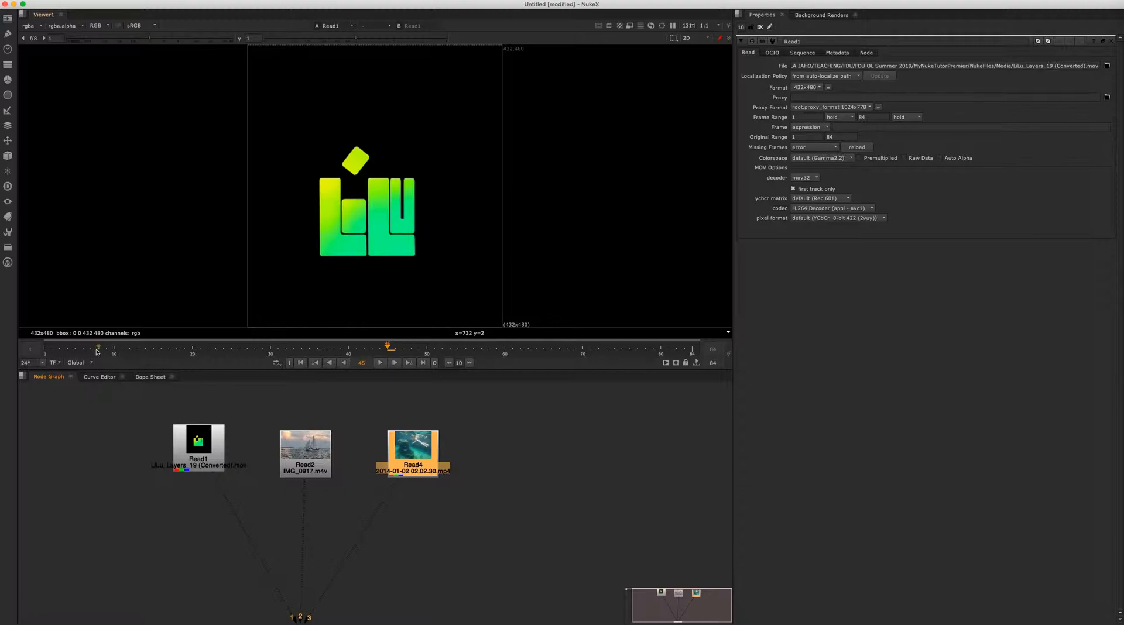
key(1)
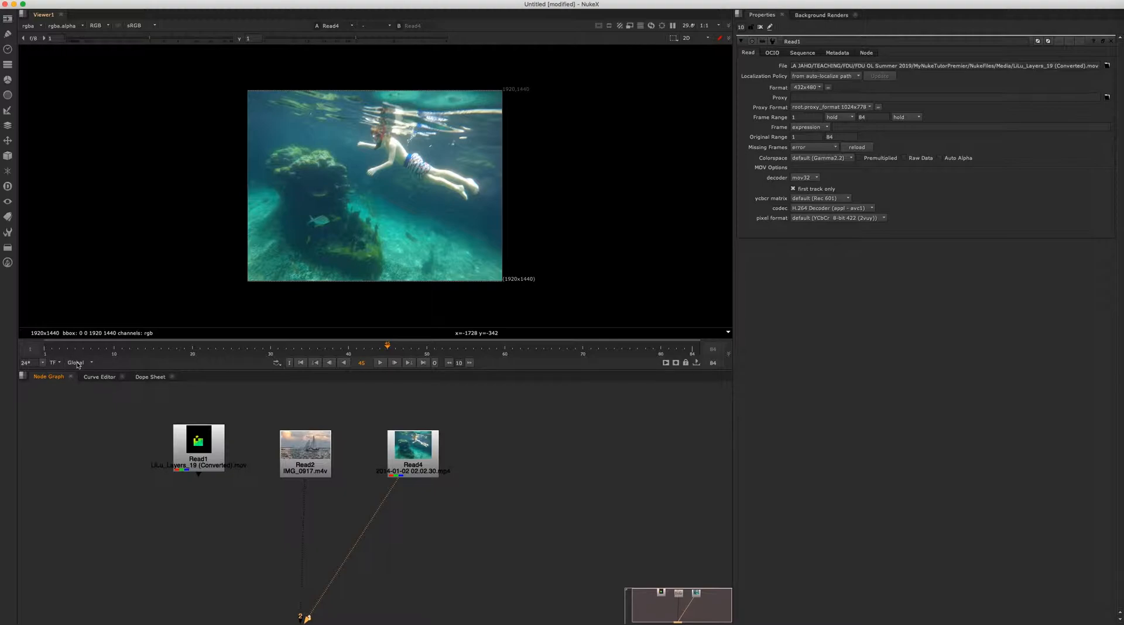
click(77, 364)
click(73, 381)
click(91, 363)
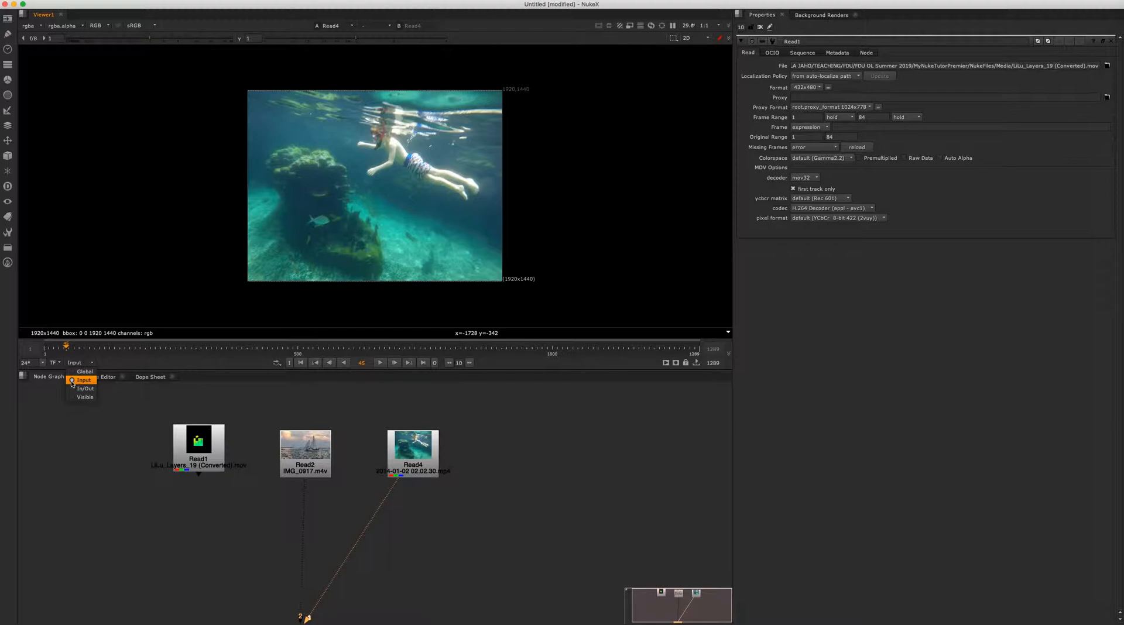
click(120, 393)
Step: Show the Read2 sailboat clip in the viewer and check the end of its timeline range
drag(418, 455, 420, 451)
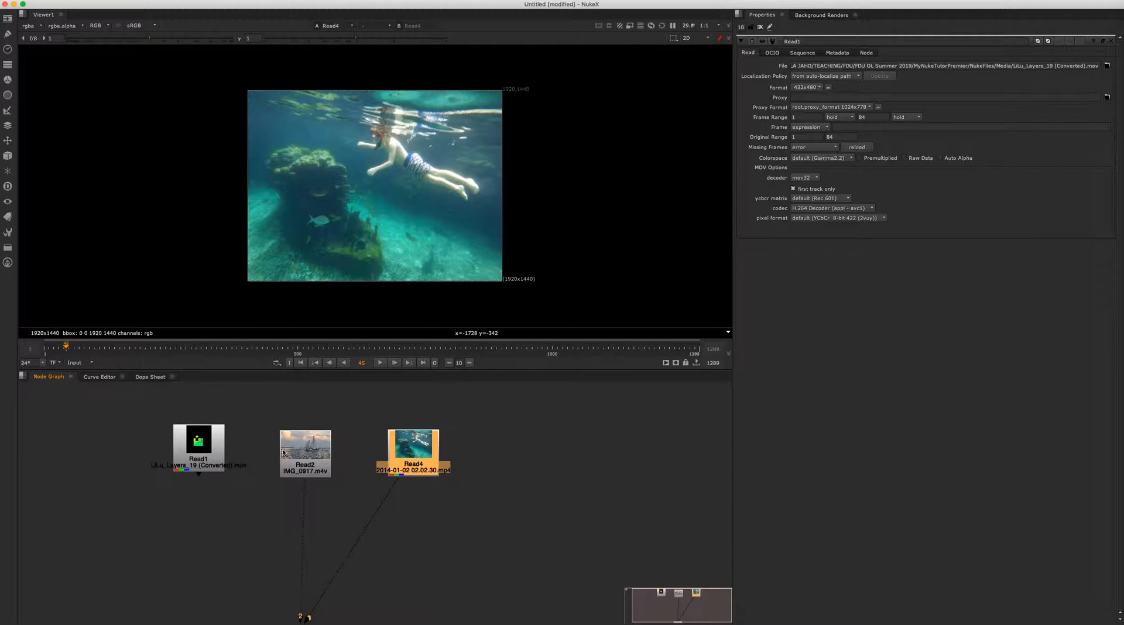
click(313, 455)
key(2)
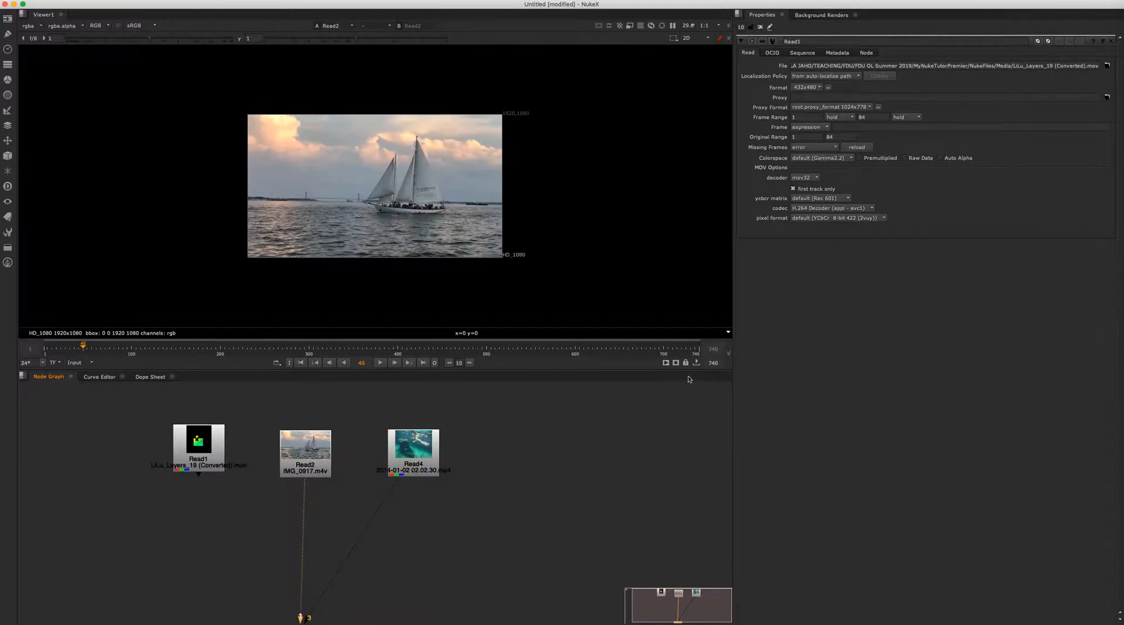
click(702, 355)
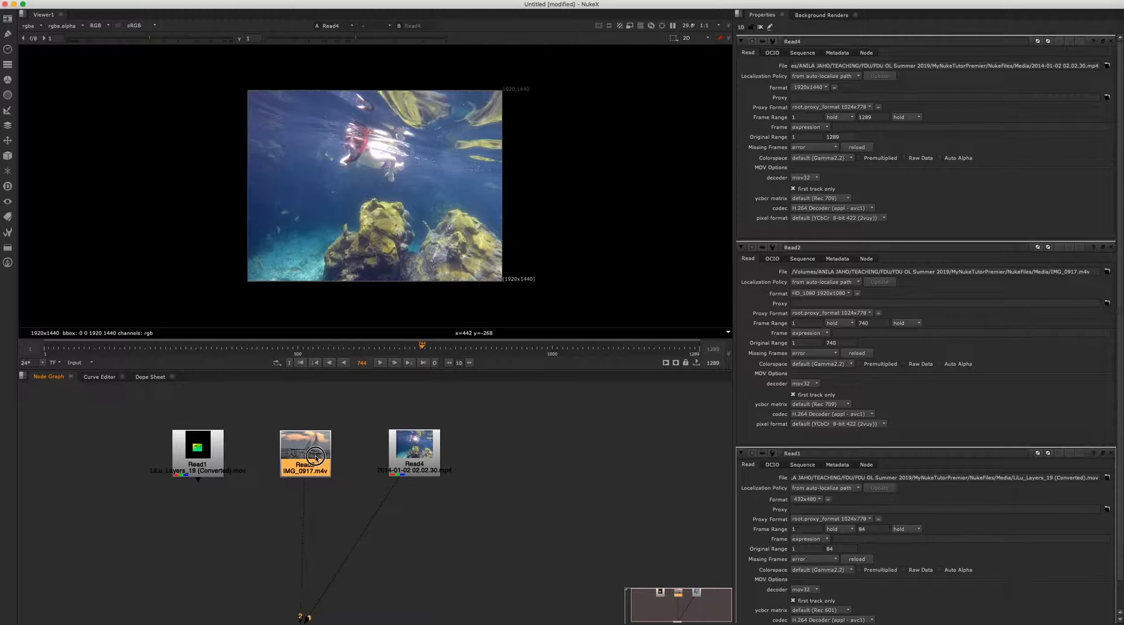
Step: Add a FrameRange node below the Read2 sailboat clip
key(Tab)
text(fral)
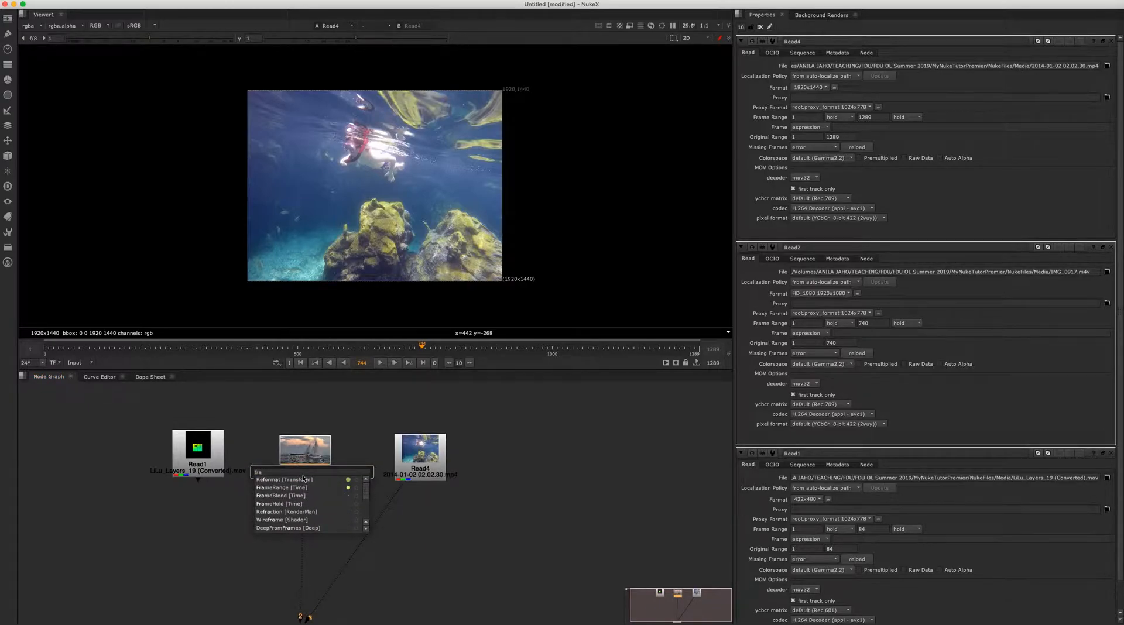
click(288, 489)
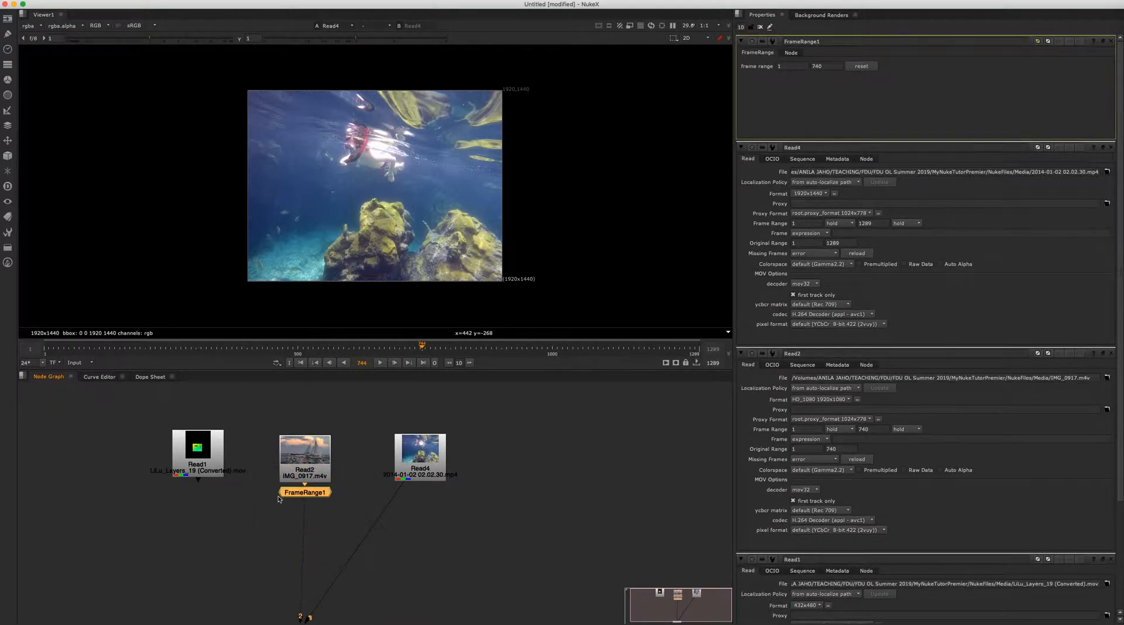
drag(280, 498, 279, 508)
Step: Add a FrameRange node below the Read4 underwater clip
click(441, 459)
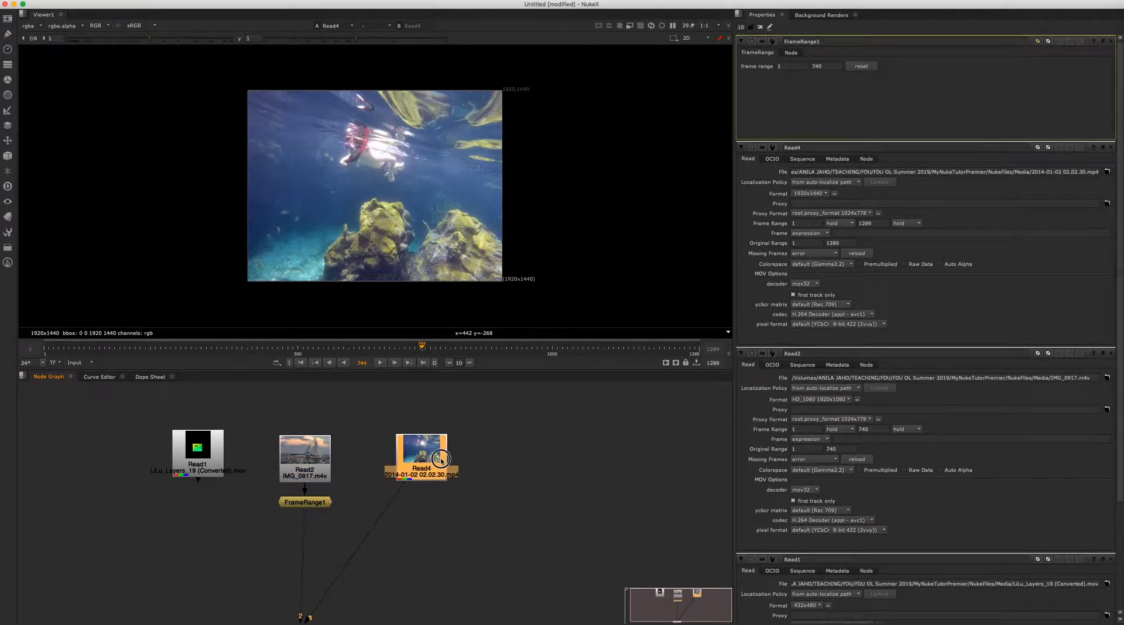
key(Tab)
text(fram)
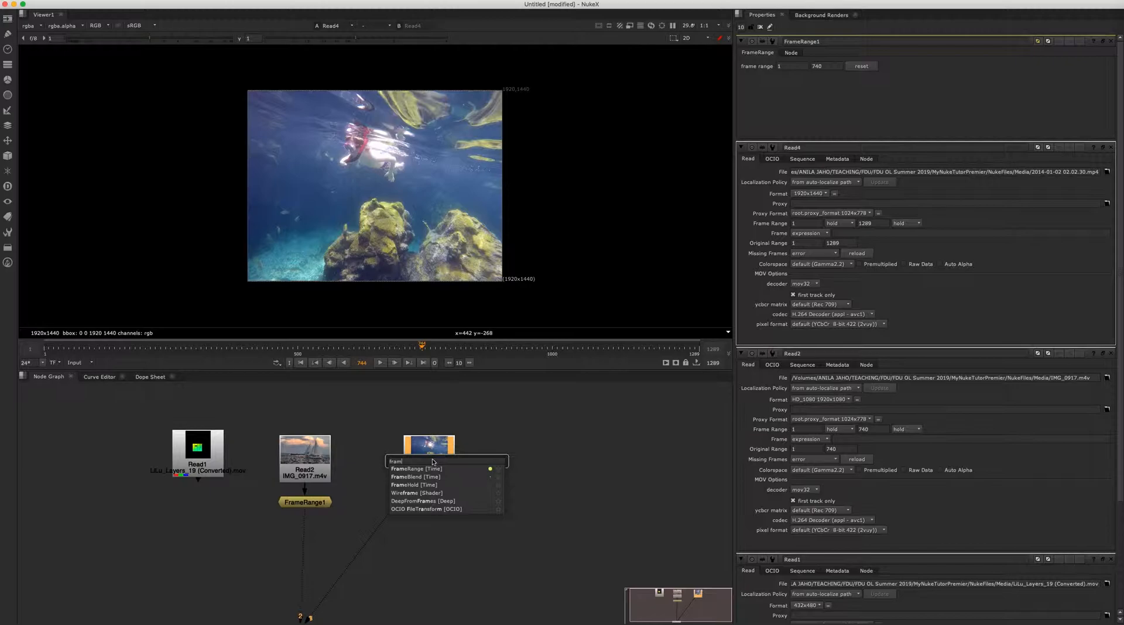
click(434, 468)
drag(430, 497, 430, 508)
Step: Inspect the start and end frame values of the FrameRange node attached to Read4
click(328, 504)
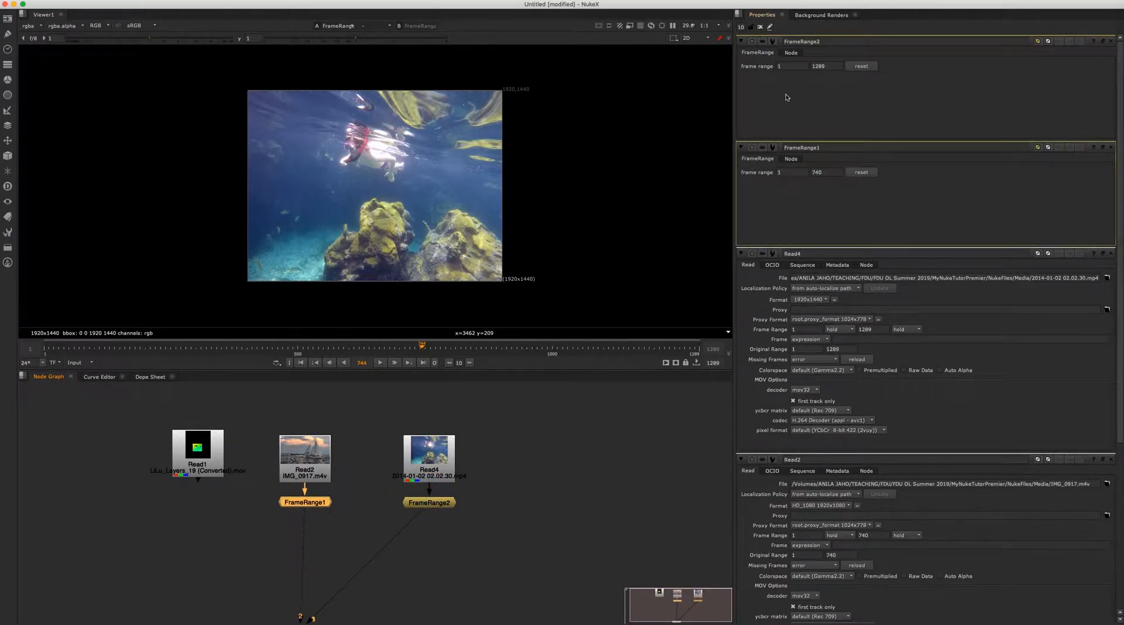
click(786, 66)
click(837, 67)
click(232, 533)
click(429, 454)
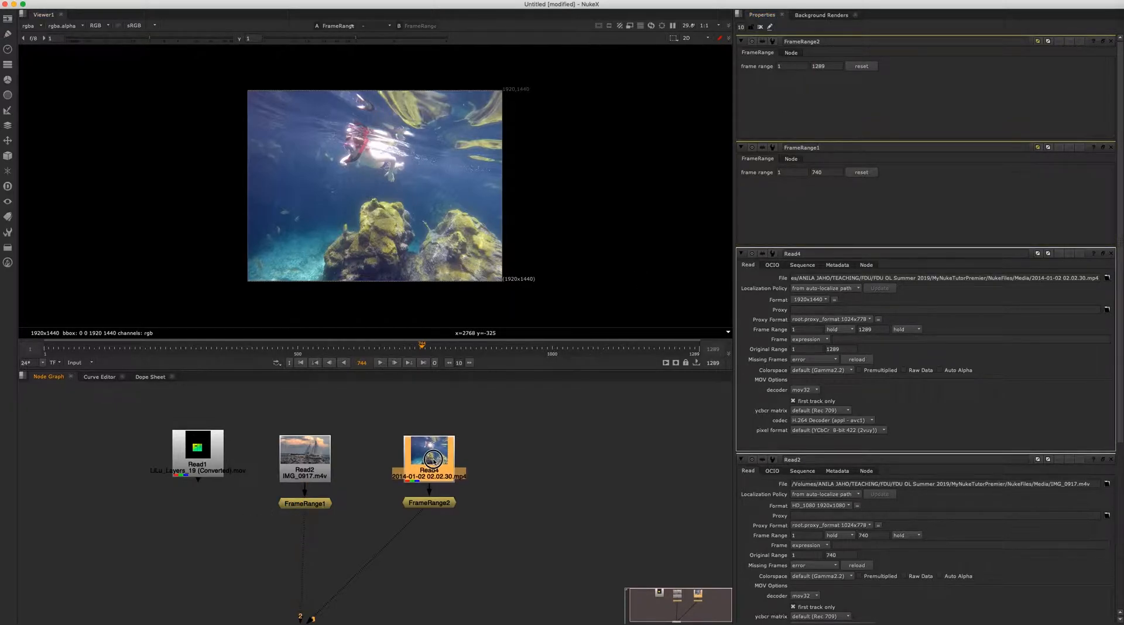
Step: Scrub through the underwater clip and set FrameRange2 to frames 110 through 240
click(430, 505)
click(99, 349)
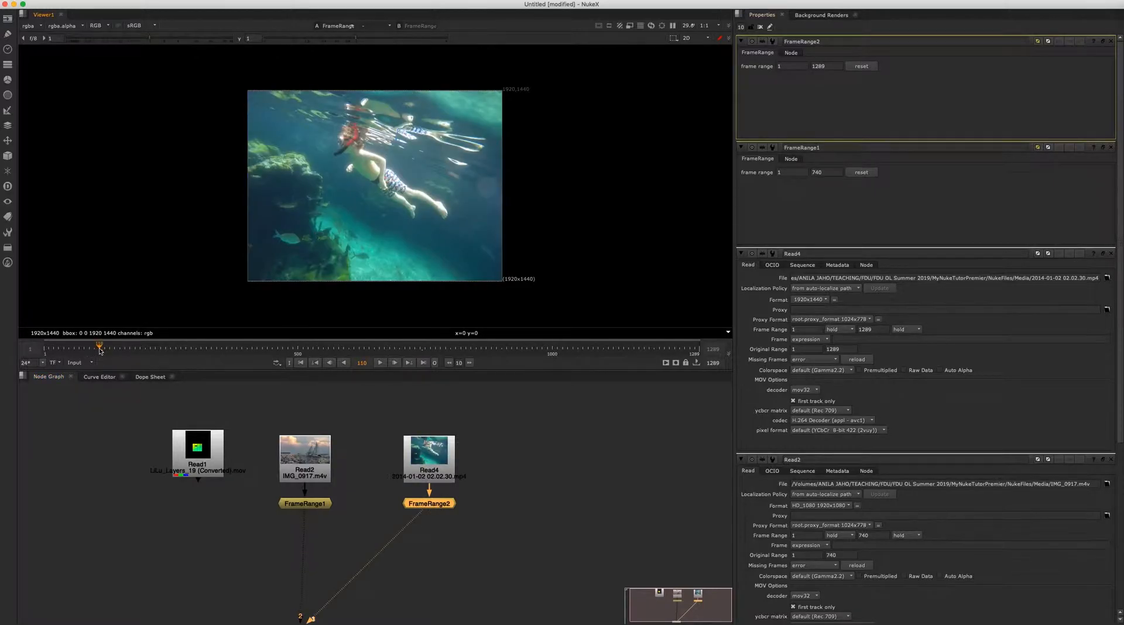
drag(101, 350, 149, 348)
click(784, 67)
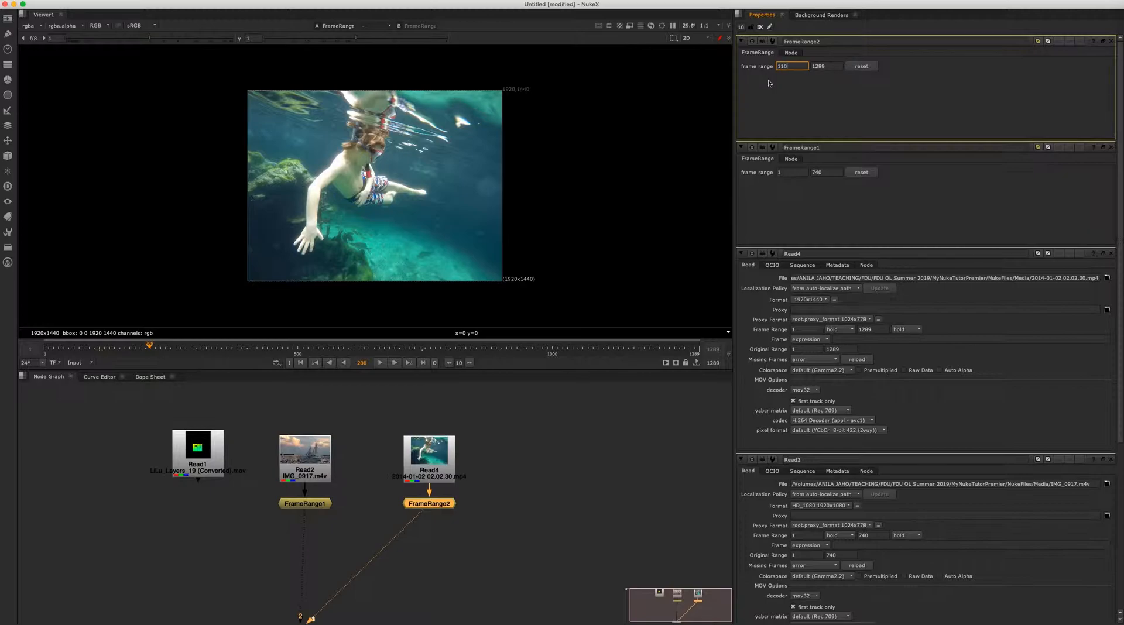
key(Return)
key(Tab)
text(2)
key(Return)
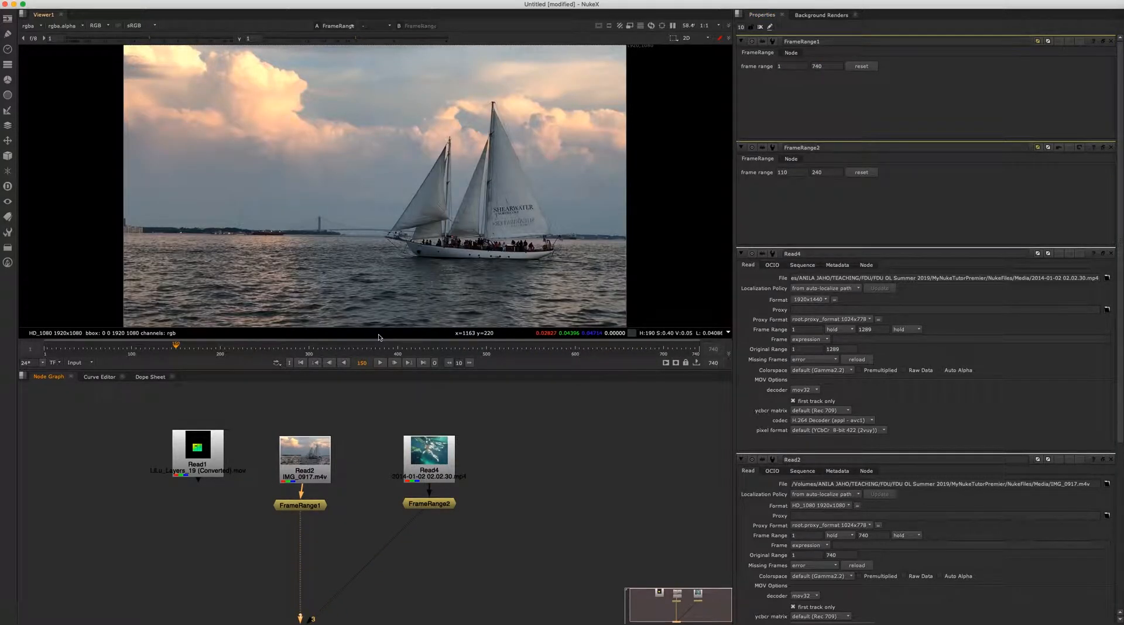
Step: Scrub through the sailboat clip and set FrameRange1 to frames 100 through 150
click(133, 353)
mouse_move(131, 350)
mouse_down()
mouse_move(212, 351)
mouse_move(132, 353)
mouse_up()
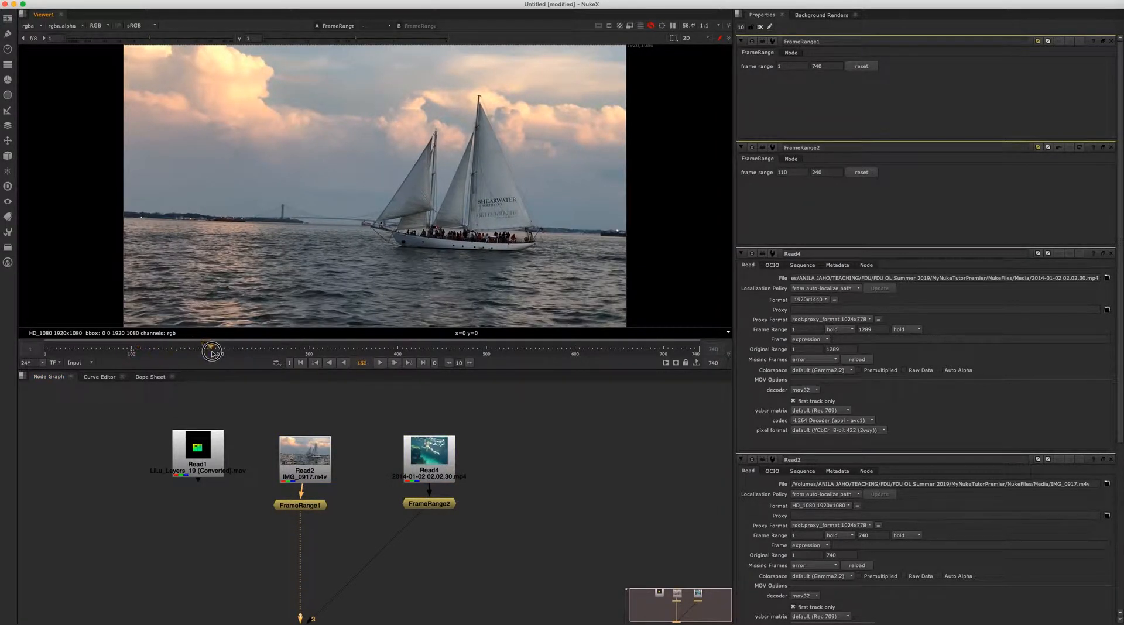
click(785, 66)
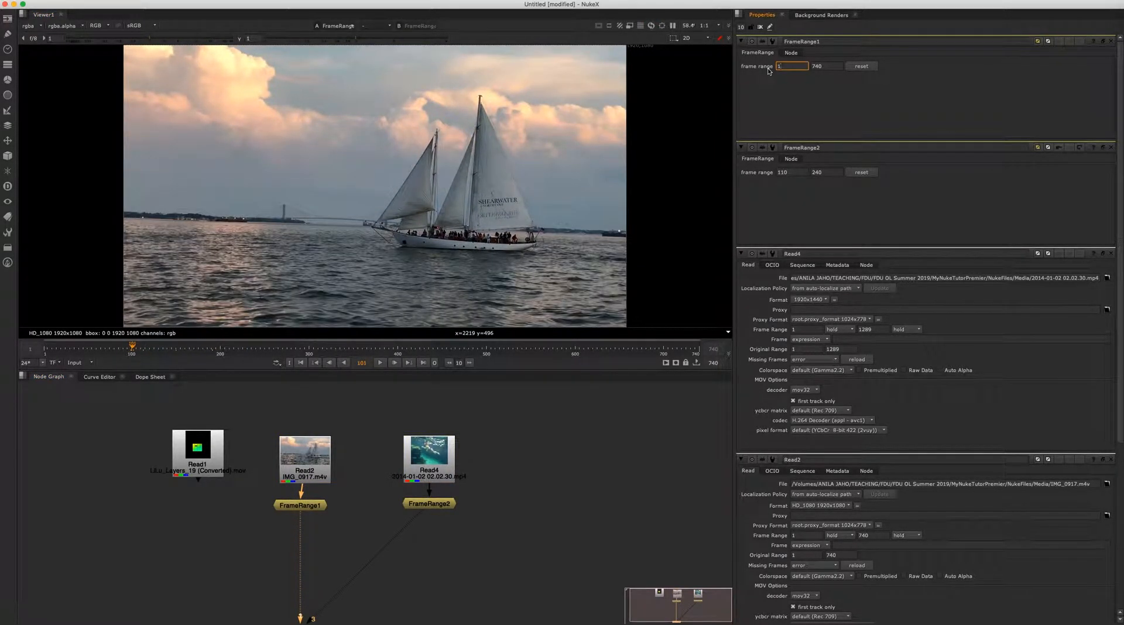
text(100)
key(Tab)
text(1)
key(Return)
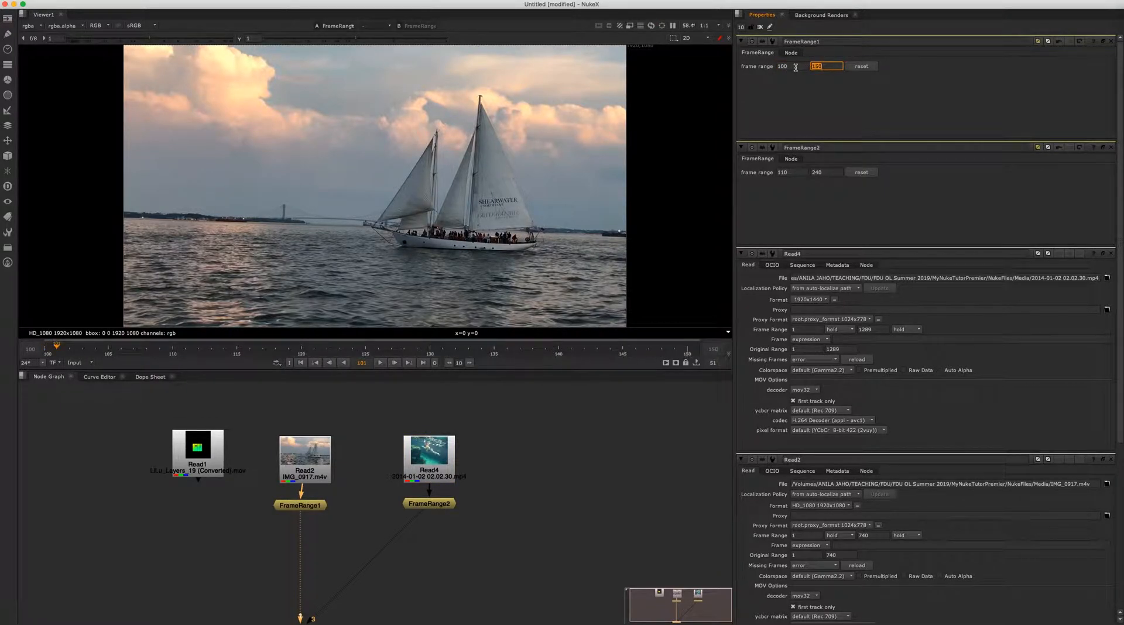
Step: Add an AppendClip node below Read1 and connect its second input to FrameRange1
click(195, 458)
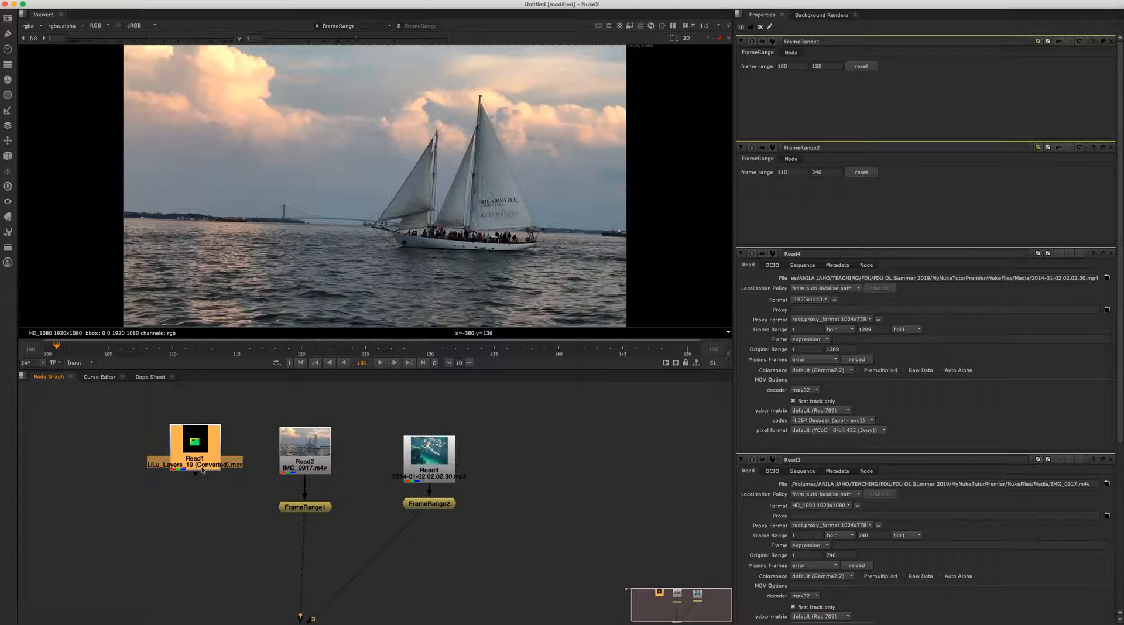
key(Tab)
text(Ap)
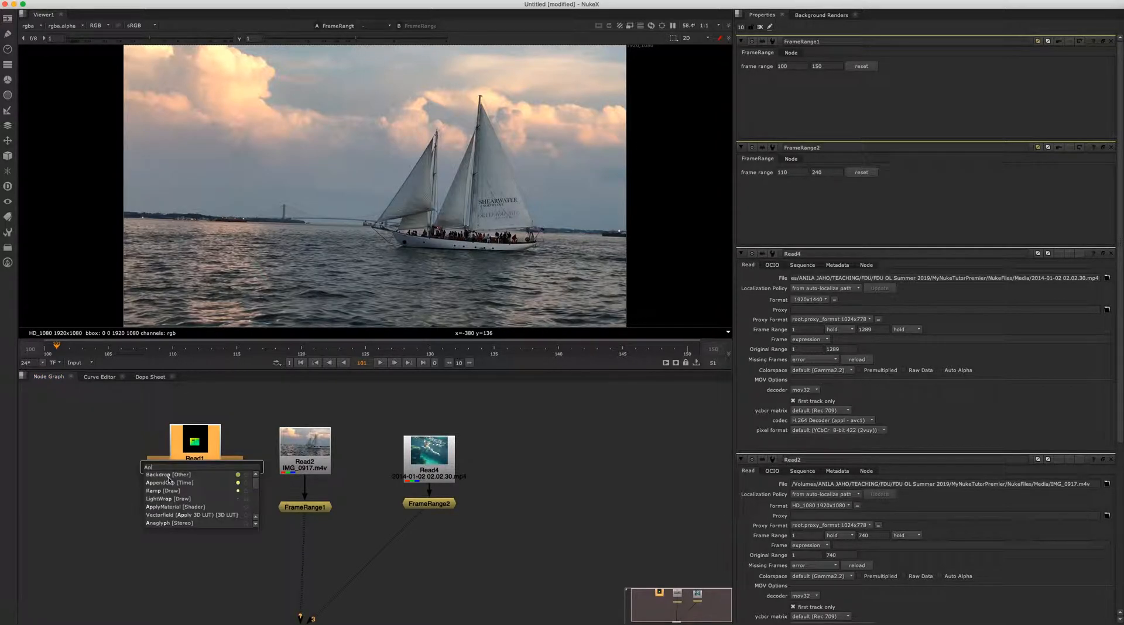
click(156, 483)
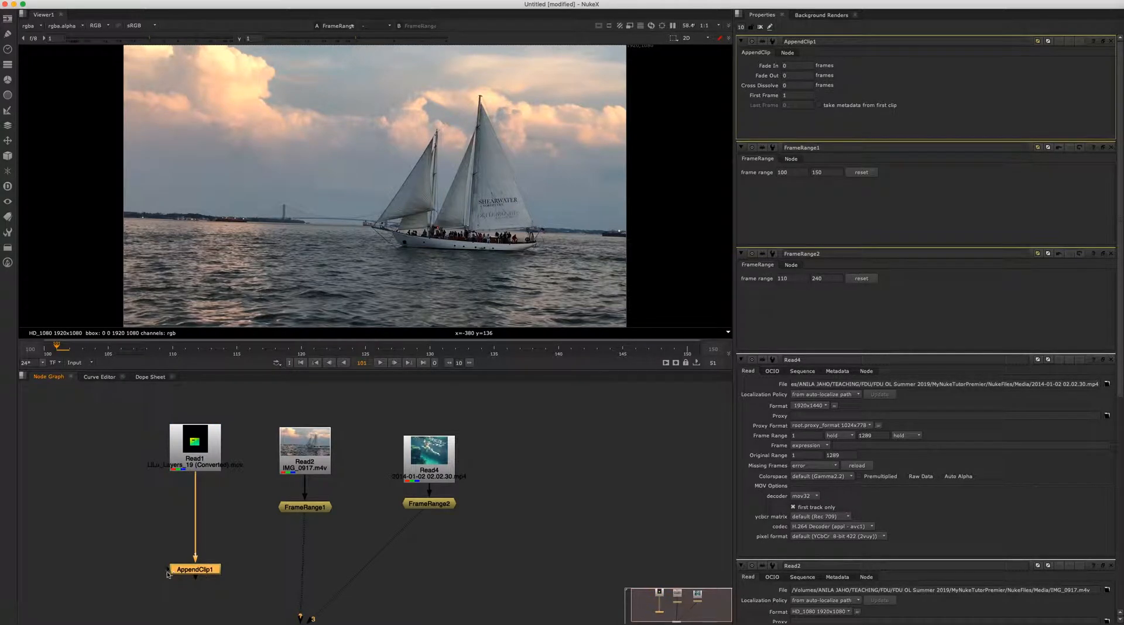
drag(167, 568, 299, 510)
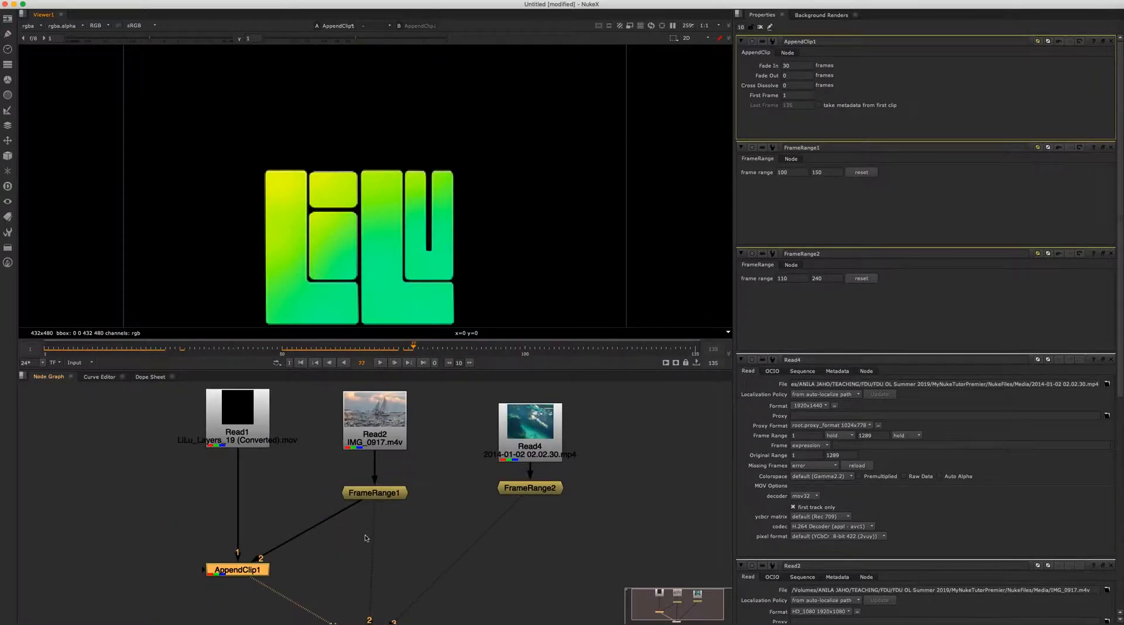
Step: Disconnect FrameRange1 from AppendClip1, reconnect it as the second input, and inspect FrameRange1's end frame
drag(364, 499, 246, 509)
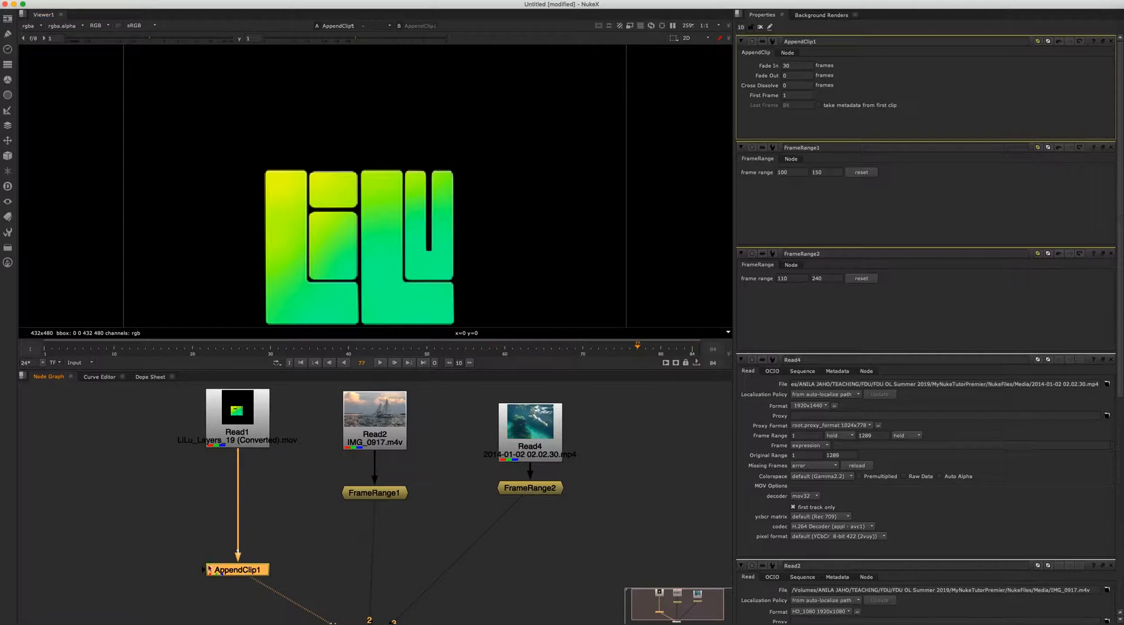
drag(202, 571, 369, 494)
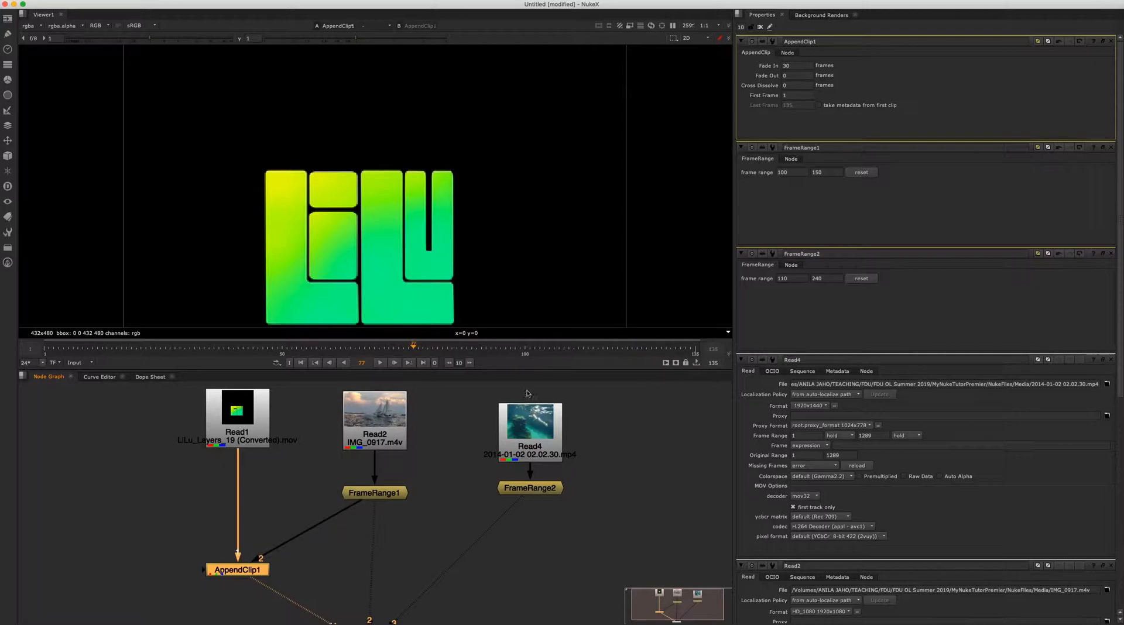
click(361, 494)
double_click(826, 66)
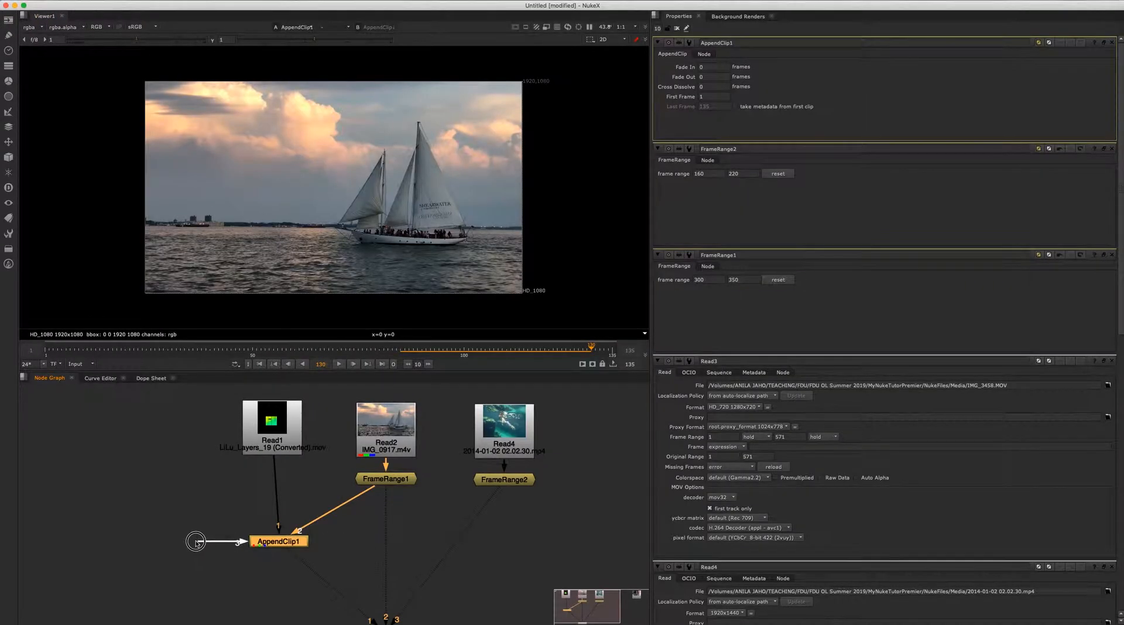
Step: Try FrameRange2 as the third input of AppendClip1 and detach it again
drag(196, 541, 515, 482)
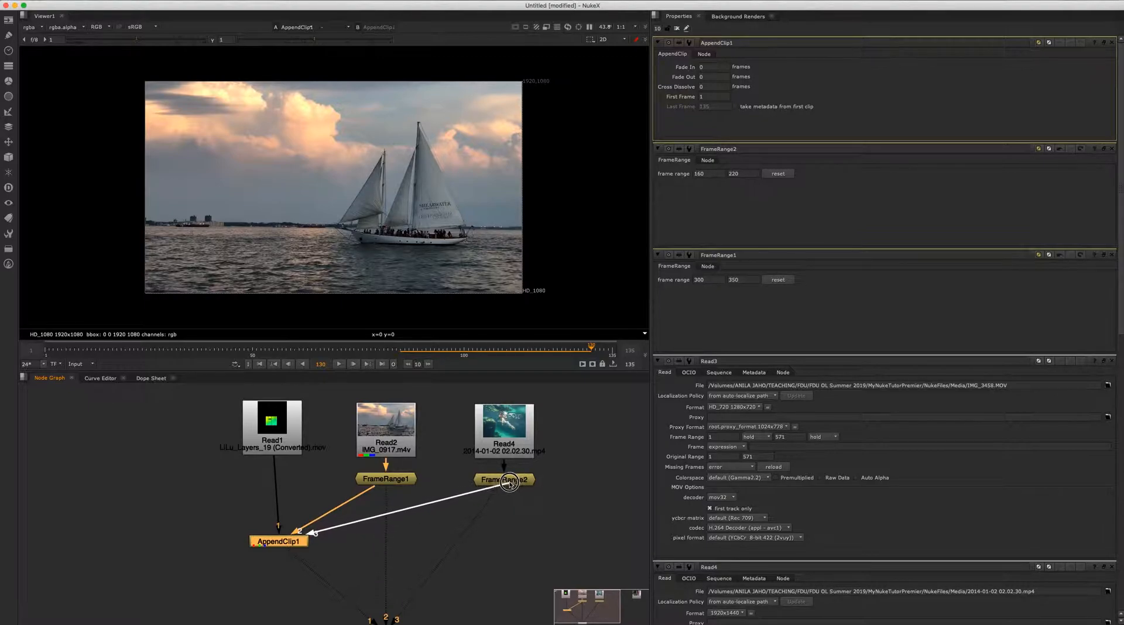
drag(514, 484, 513, 484)
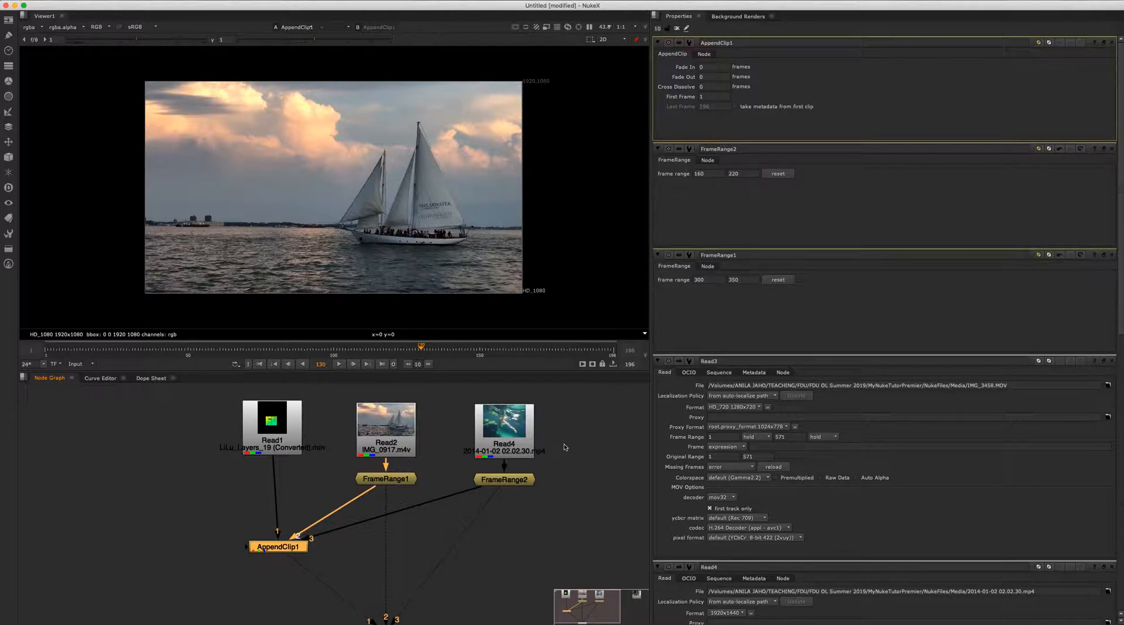
drag(480, 490, 192, 517)
drag(285, 549, 285, 548)
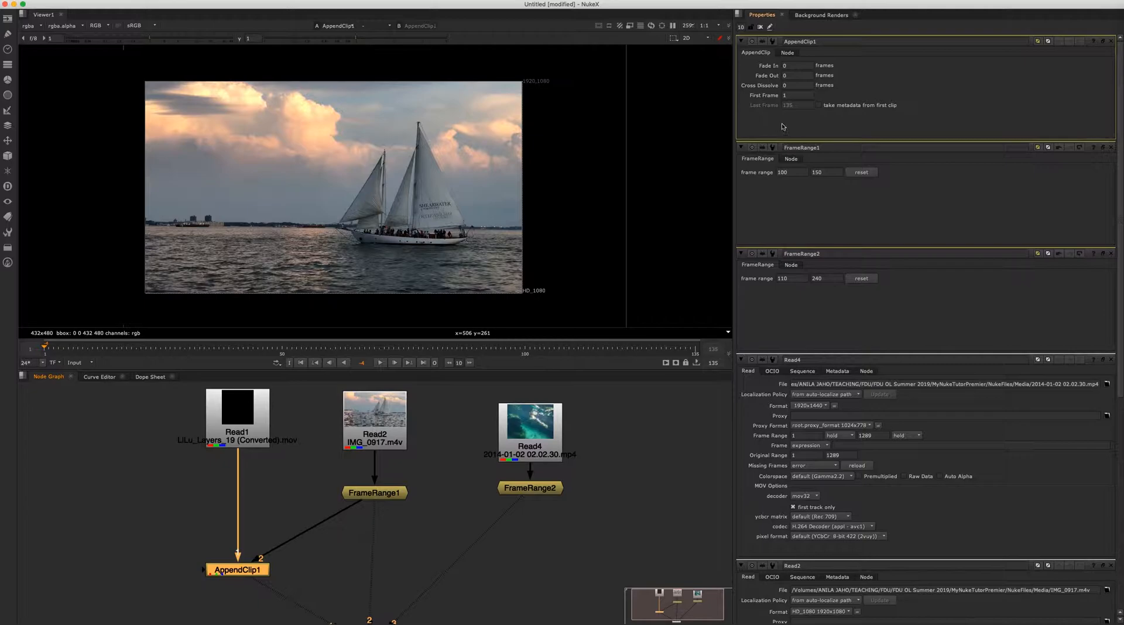
Step: Set AppendClip1's fade in to 30 frames and play back the start of the sequence
double_click(794, 67)
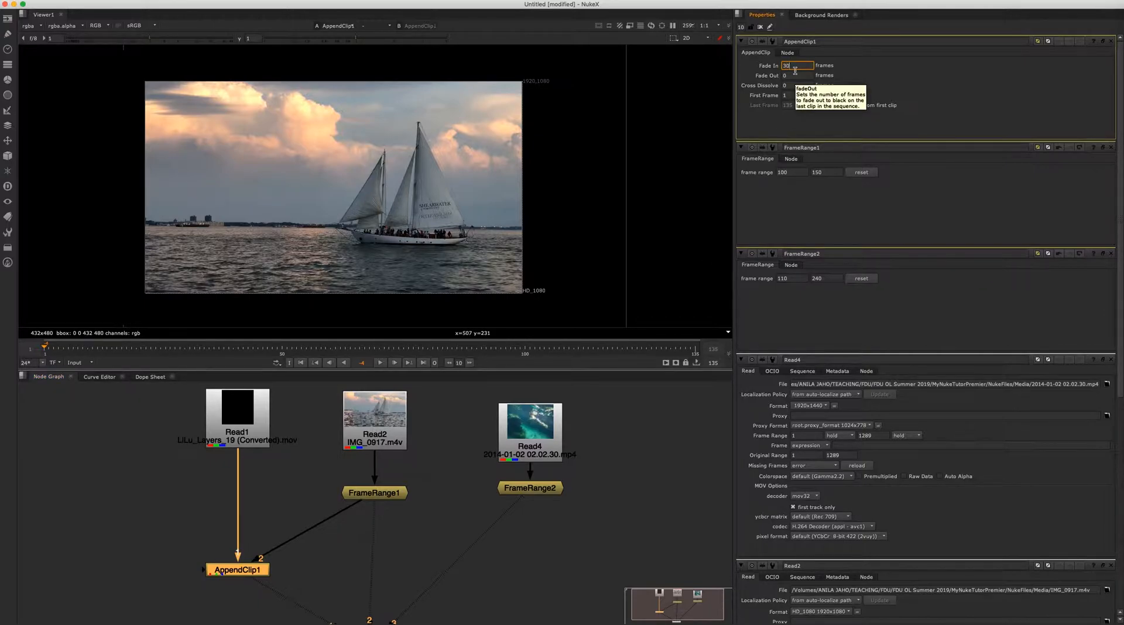
key(Return)
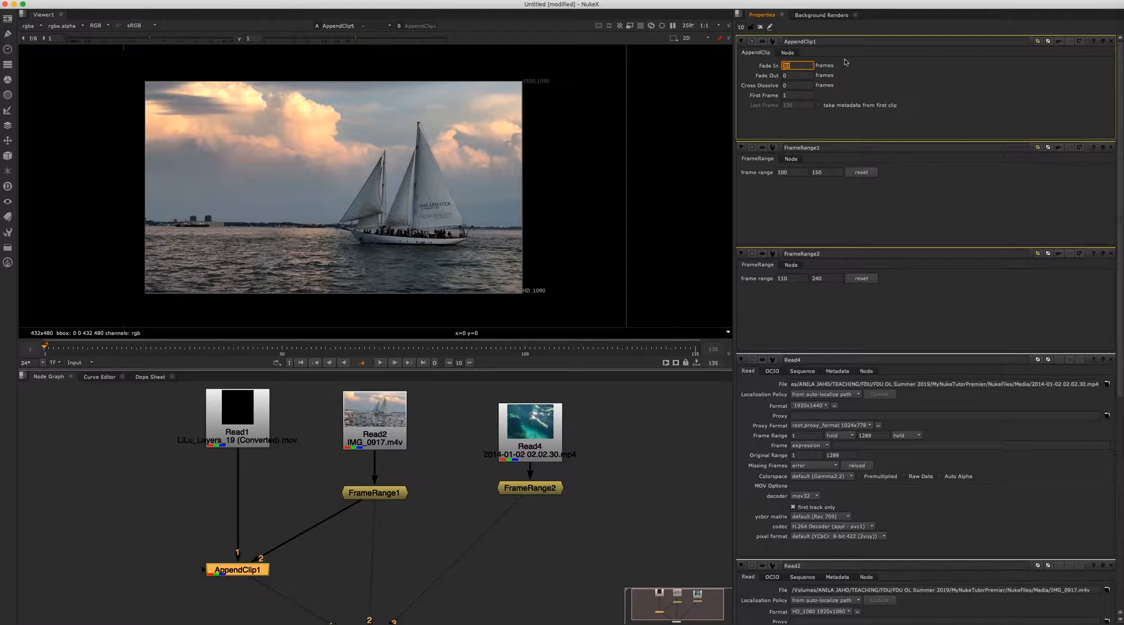
click(49, 349)
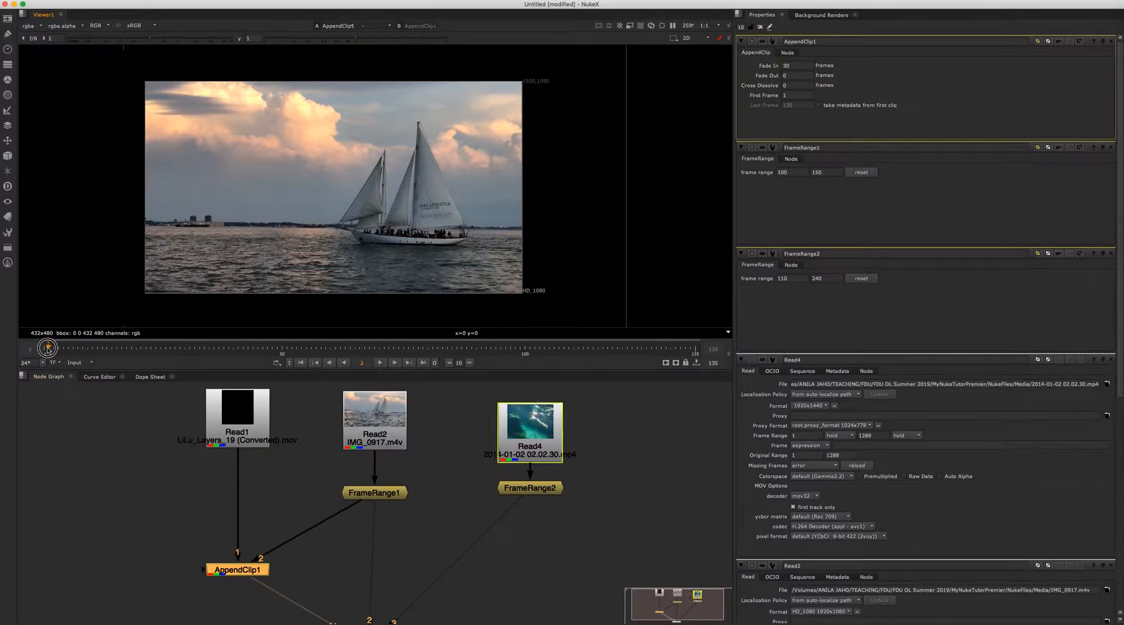
click(381, 364)
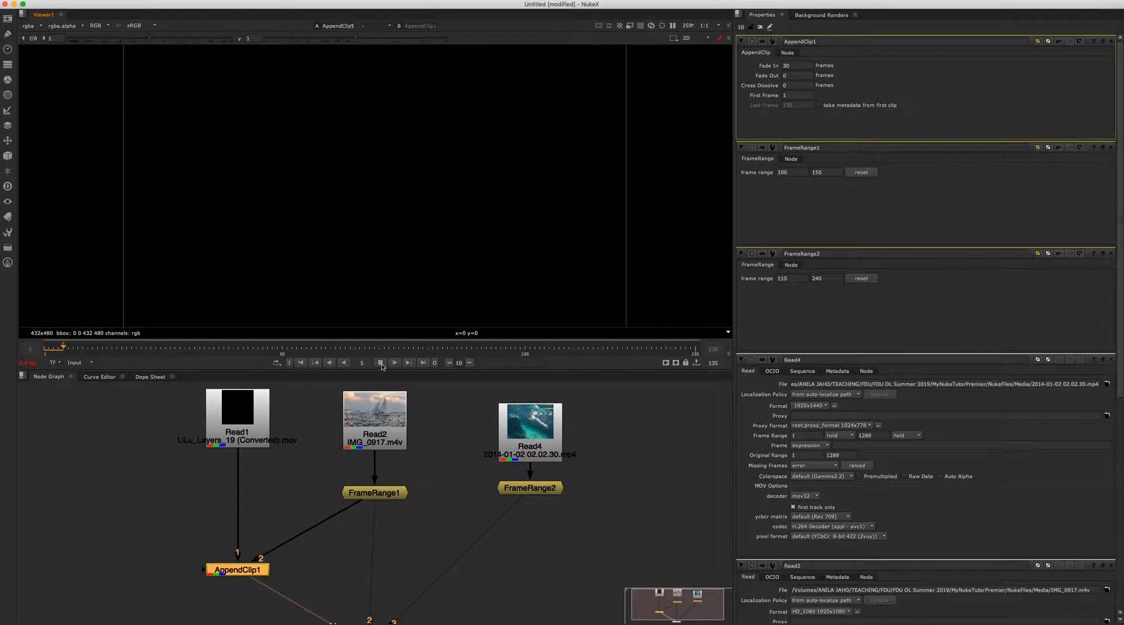
click(381, 364)
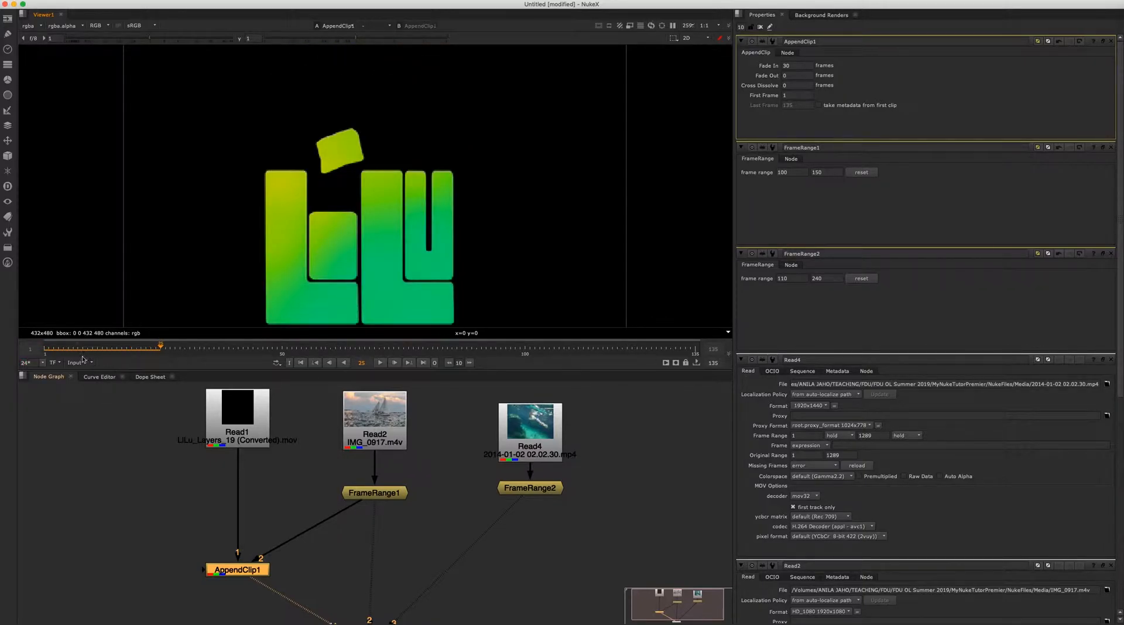
Step: Try a 30-frame cross dissolve on AppendClip1 and play back the transition between the logo and sailboat clips
click(49, 349)
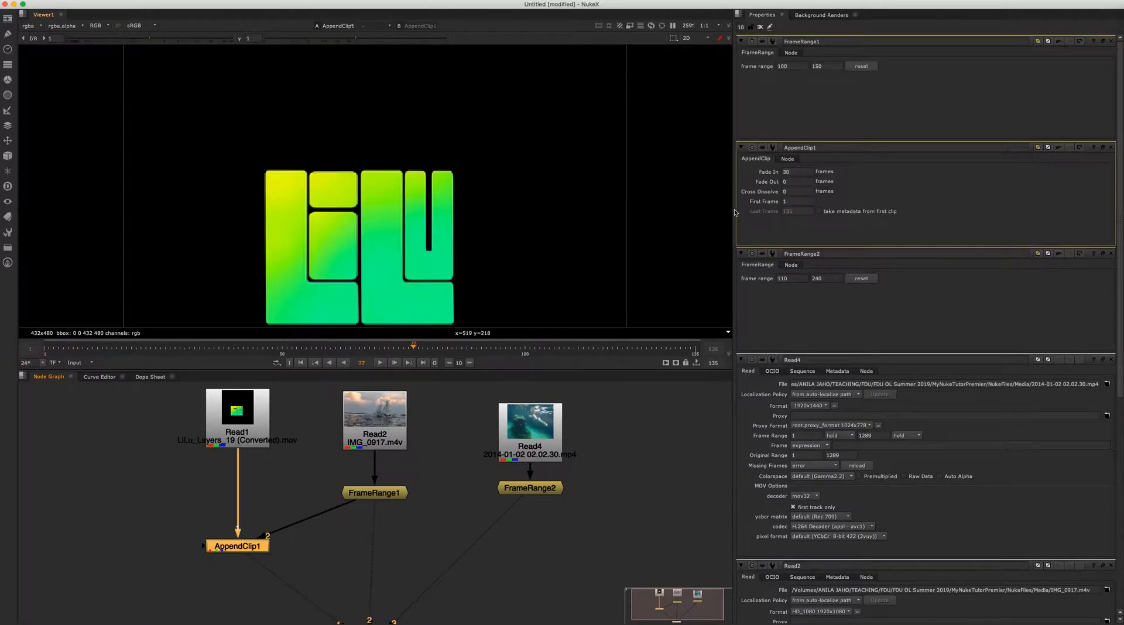
click(798, 191)
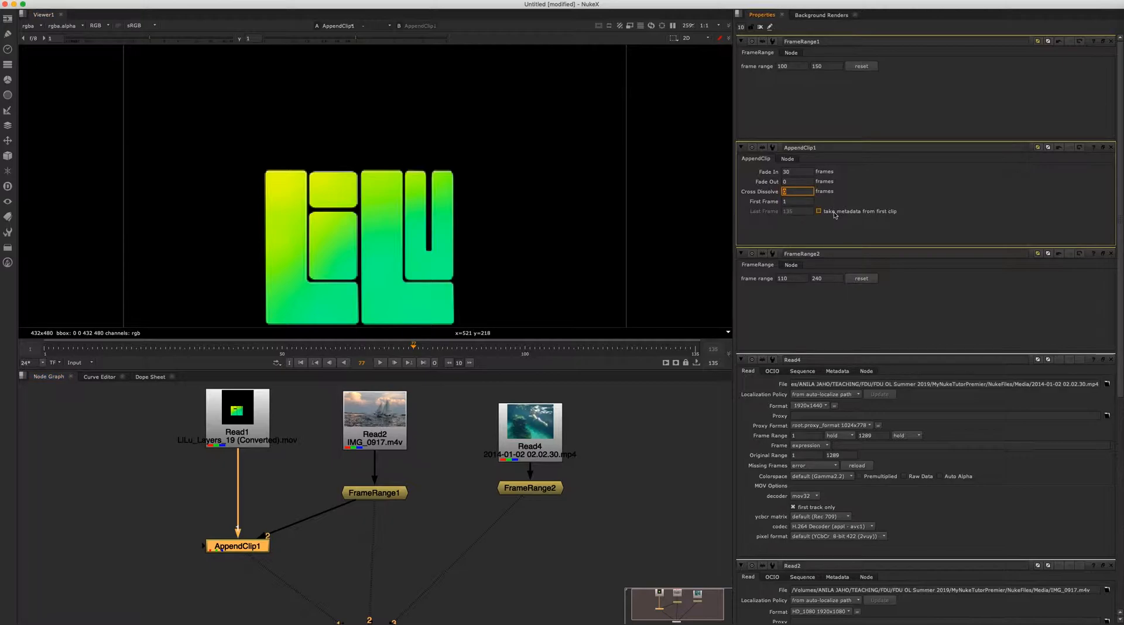
text(30)
key(Return)
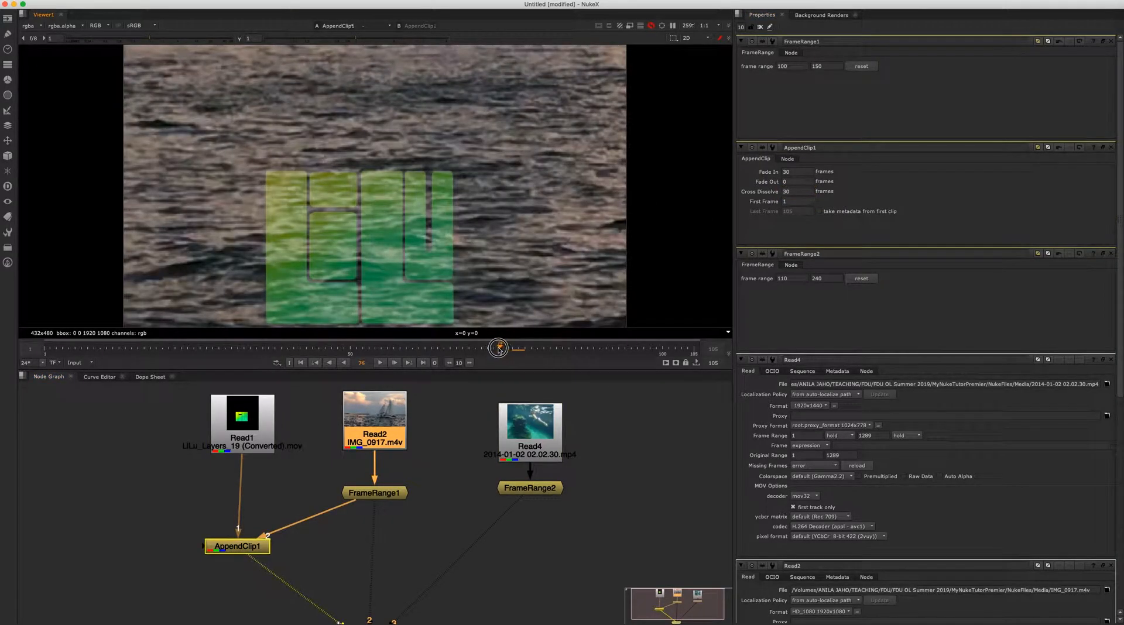
drag(498, 349, 338, 350)
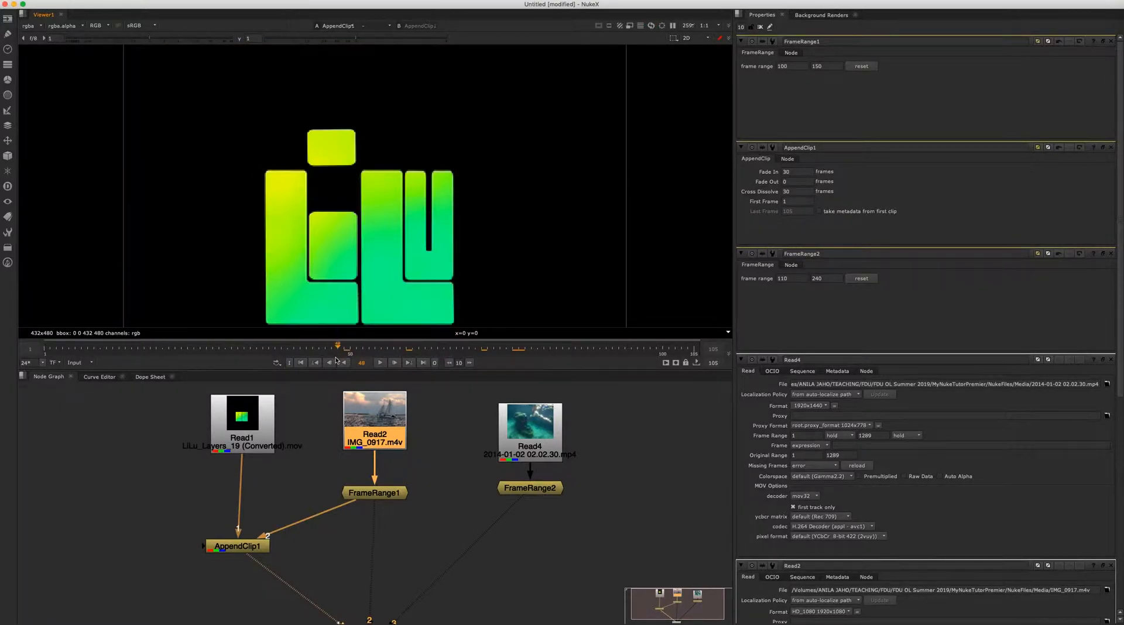
click(380, 363)
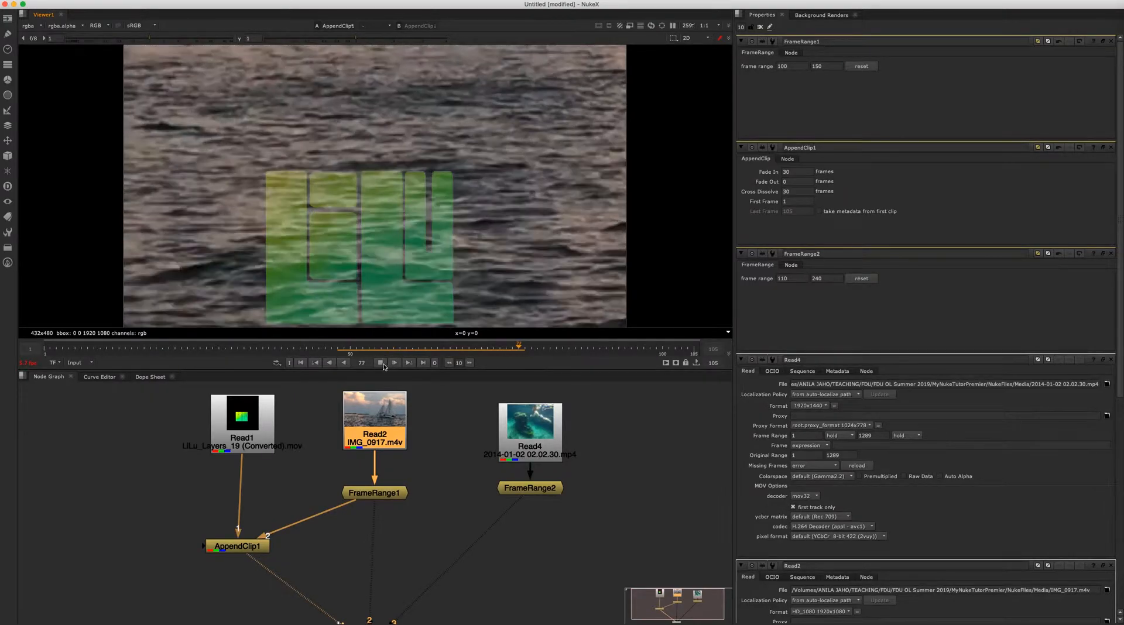
click(380, 363)
Step: Set AppendClip1's cross dissolve to 20 frames and play back the transition
click(796, 191)
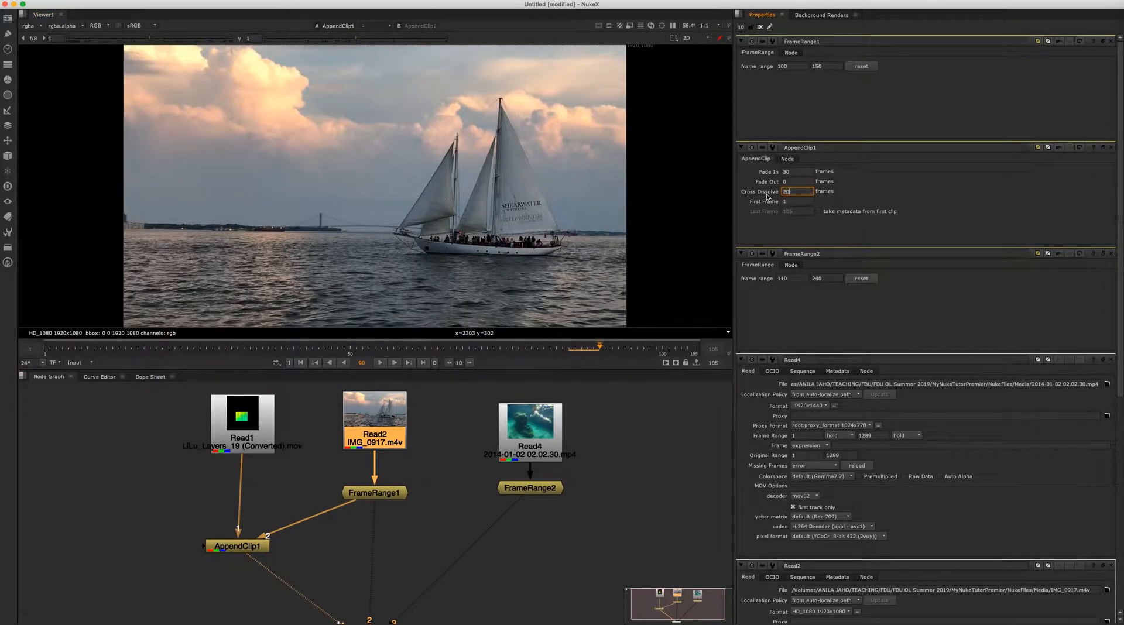
key(Return)
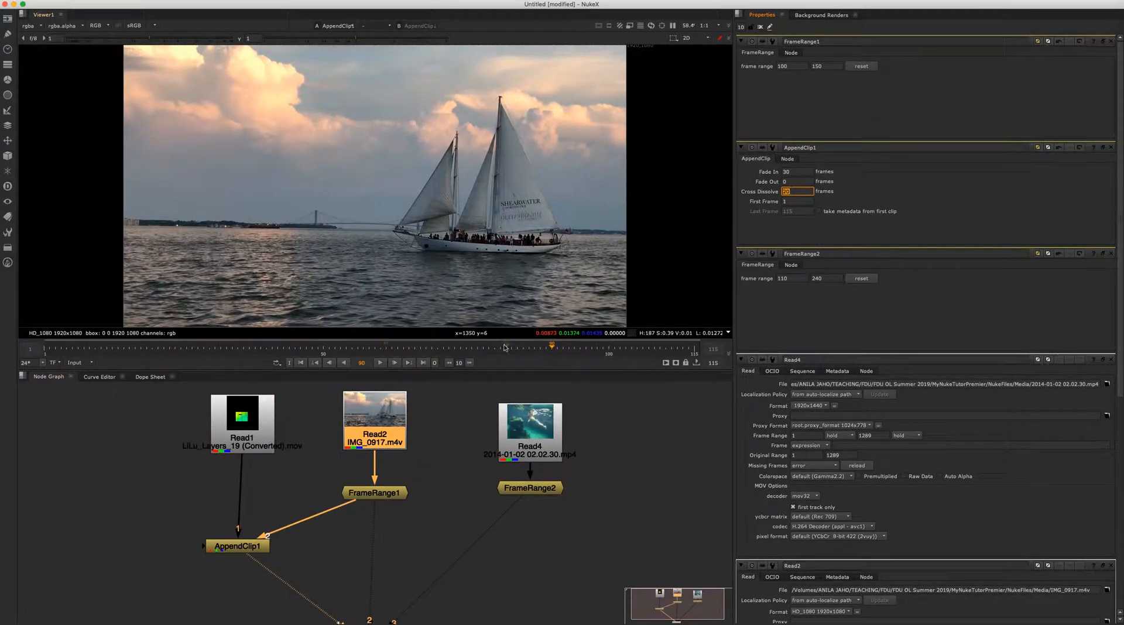
click(404, 347)
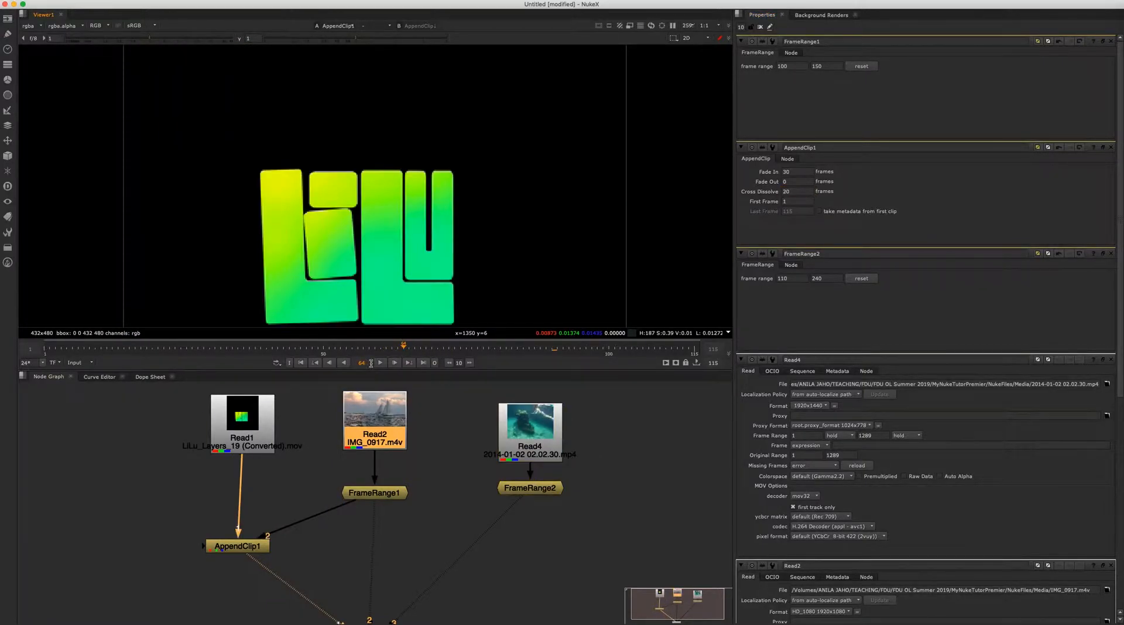
click(380, 363)
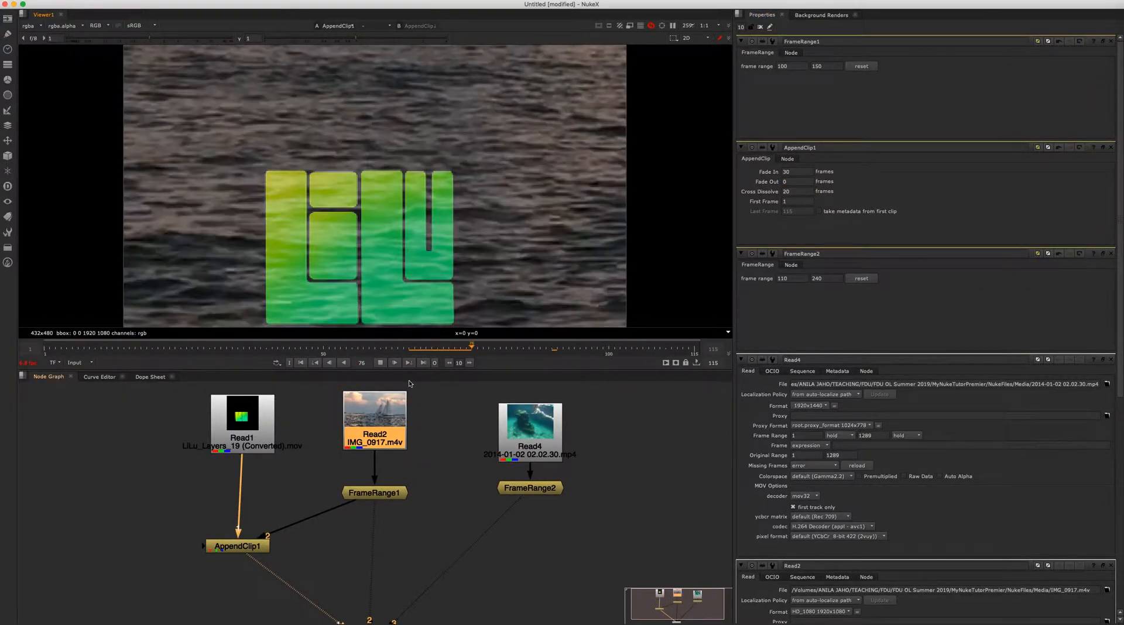
Step: Add a second AppendClip node fed by AppendClip1, connect its second input to FrameRange2, and place it below FrameRange2
click(243, 547)
drag(239, 548, 242, 530)
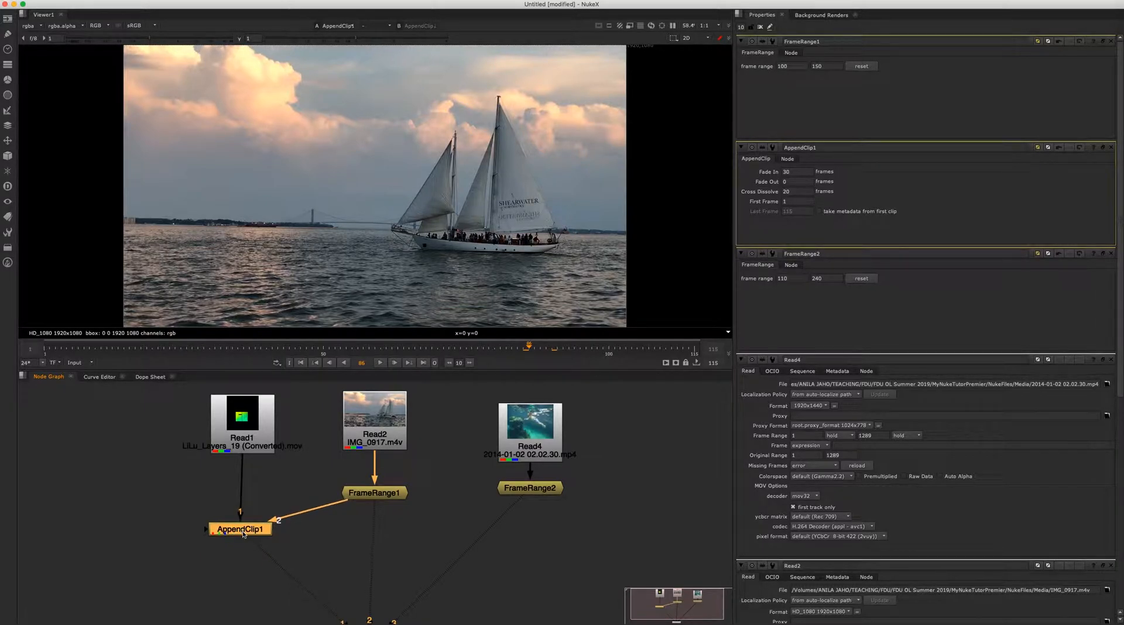
key(Tab)
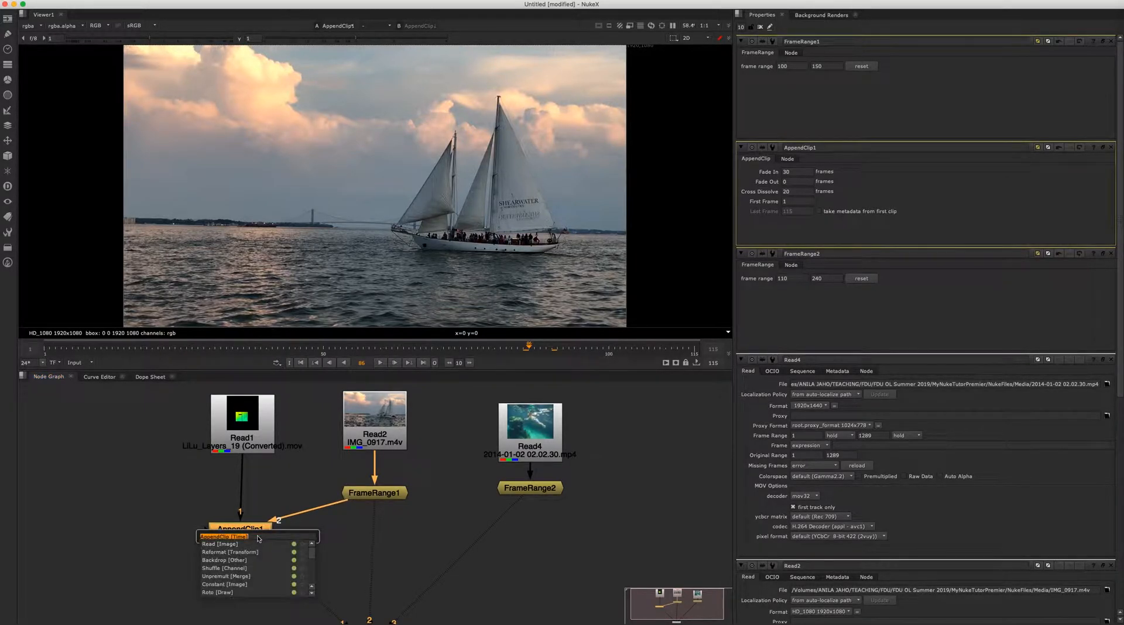
key(Return)
drag(218, 549, 541, 488)
drag(440, 581, 535, 534)
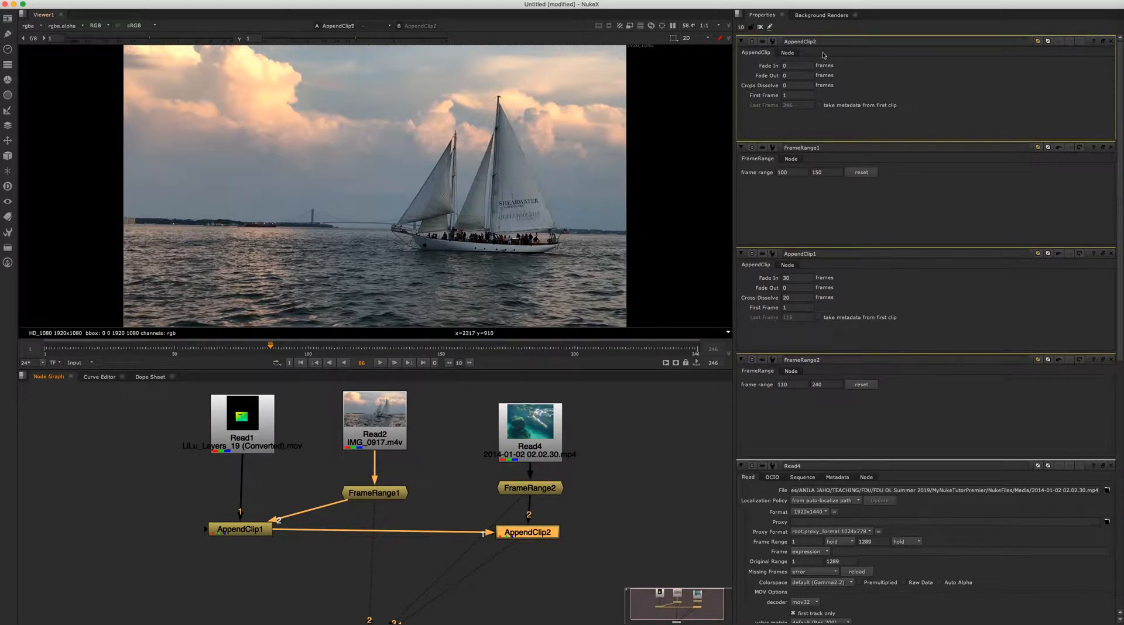
Step: Set AppendClip2's cross dissolve to 20 frames and play back the transition into the underwater clip
click(802, 86)
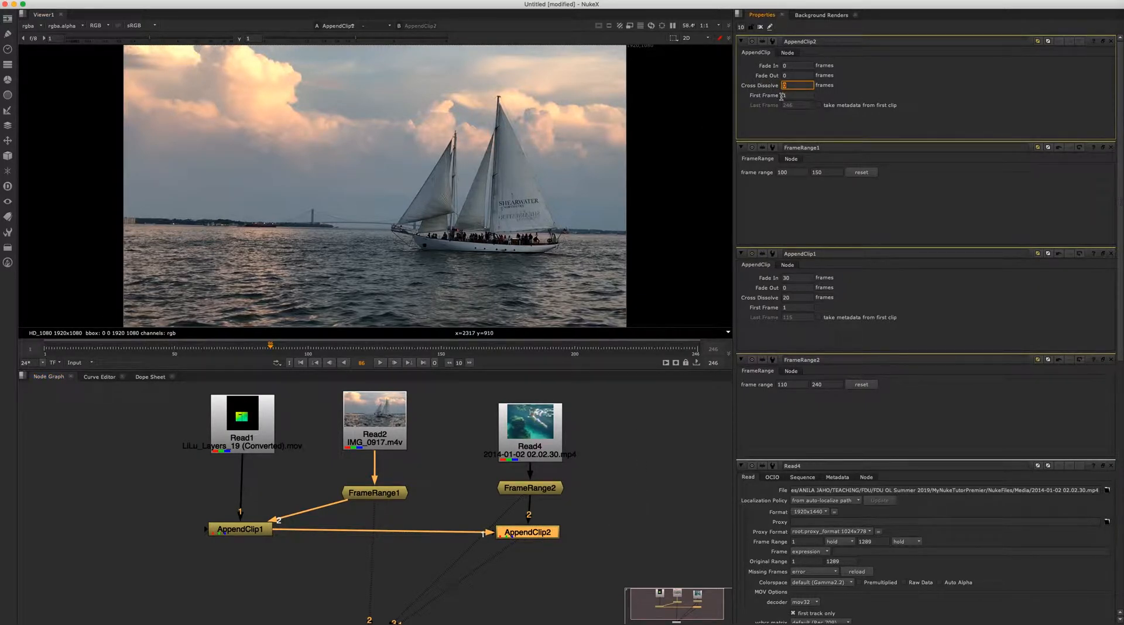
text(20)
key(Return)
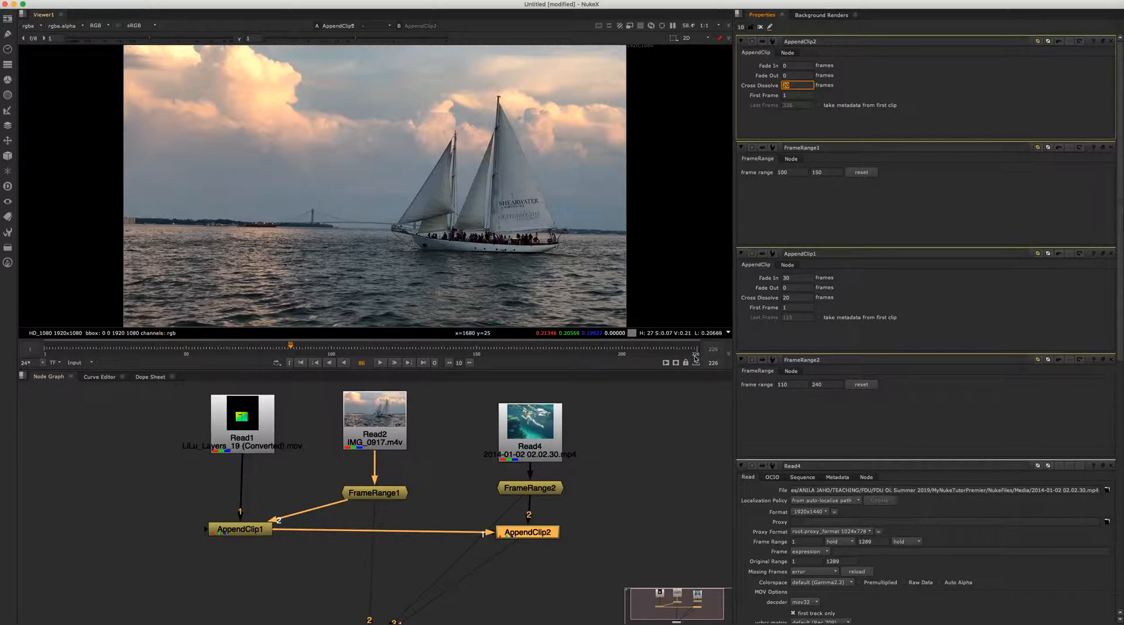
click(539, 347)
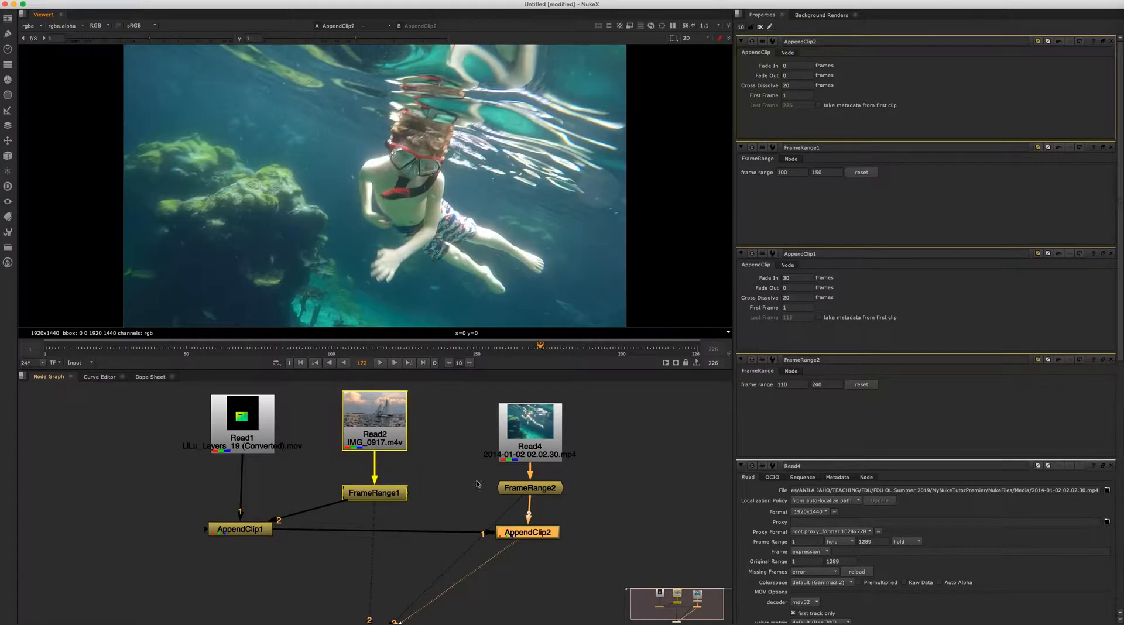
drag(523, 340, 331, 347)
click(379, 364)
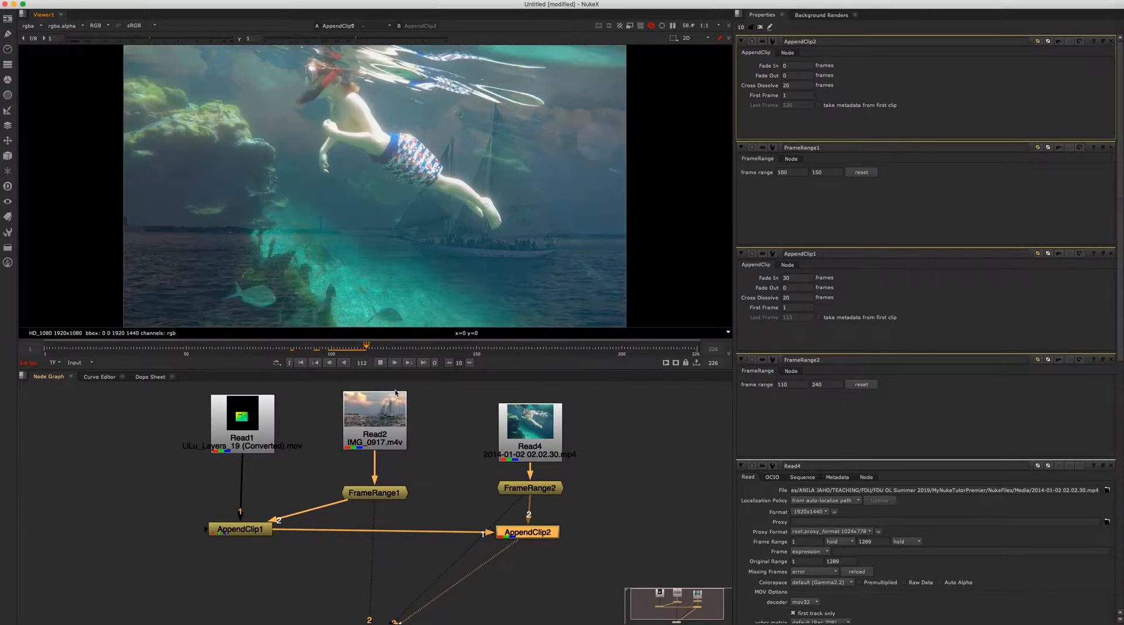
Step: Add another FrameRange node to Read2 and place it beside FrameRange2
click(358, 426)
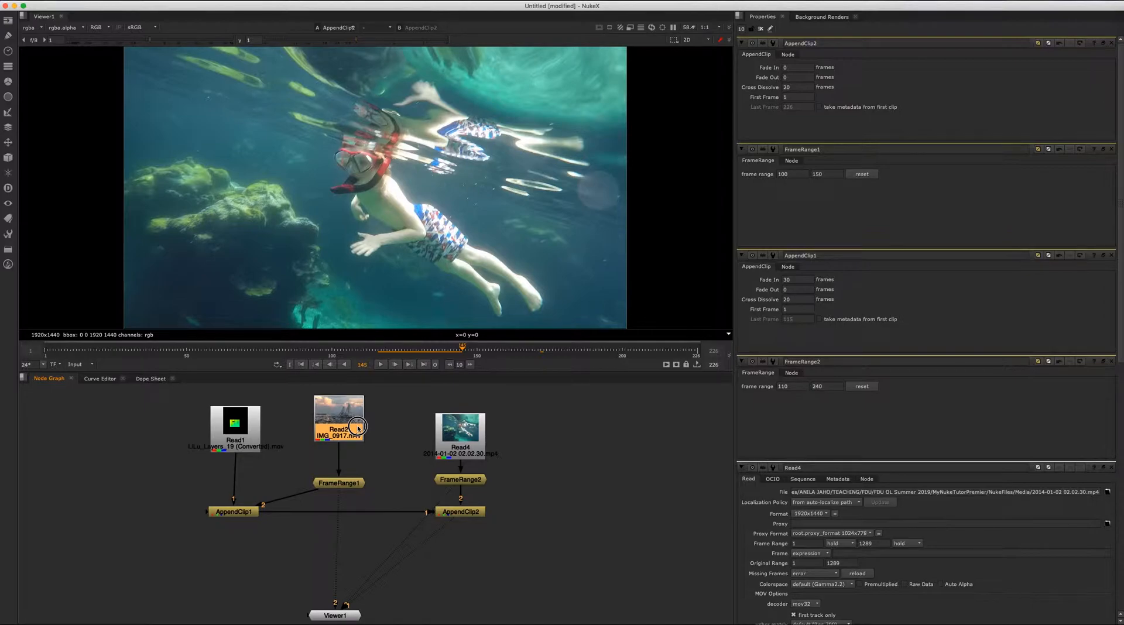
drag(358, 427, 359, 427)
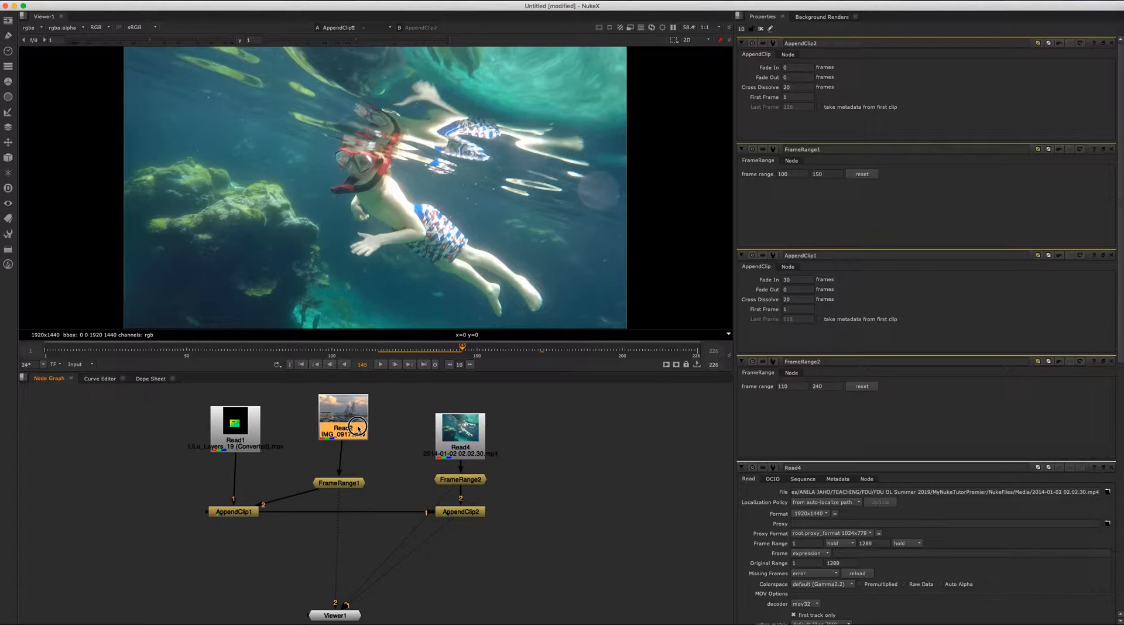
drag(358, 426, 355, 429)
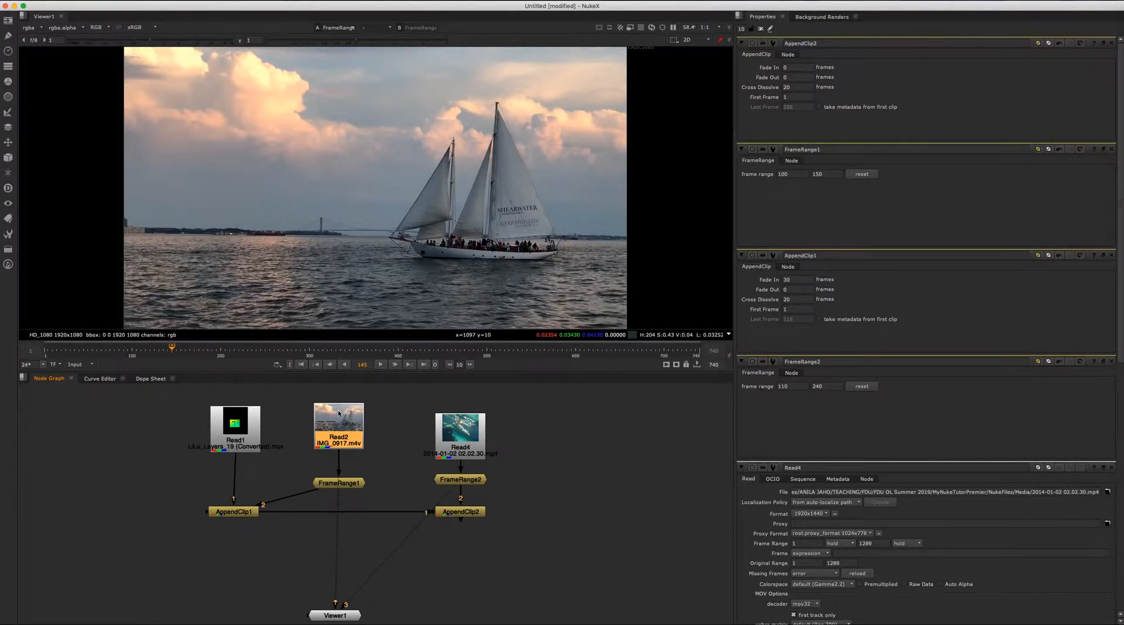
key(Tab)
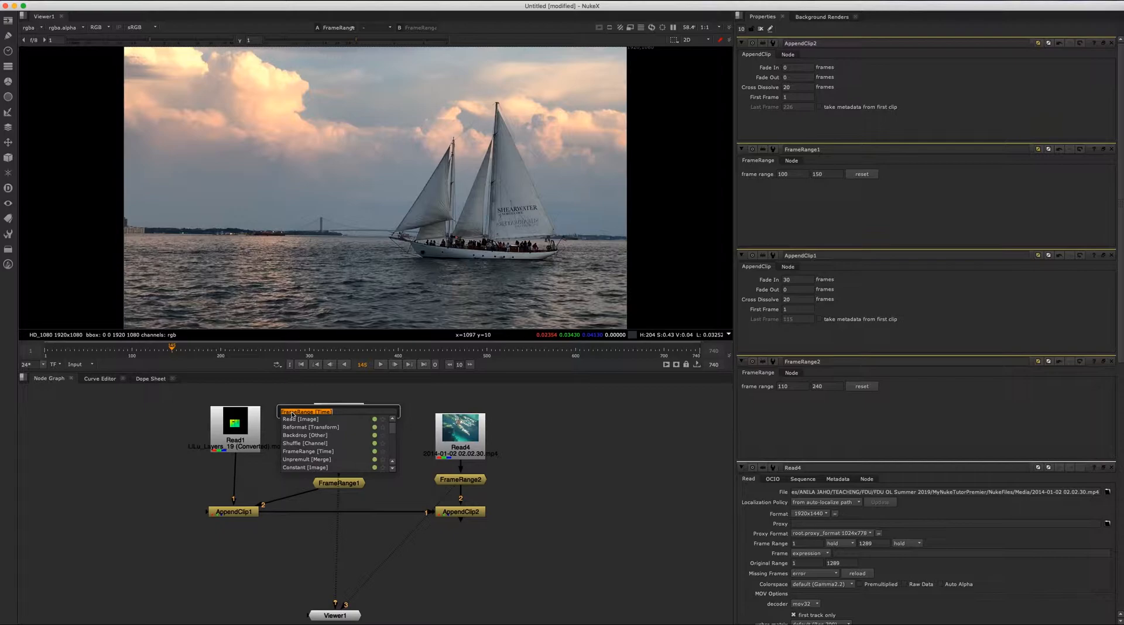
key(Return)
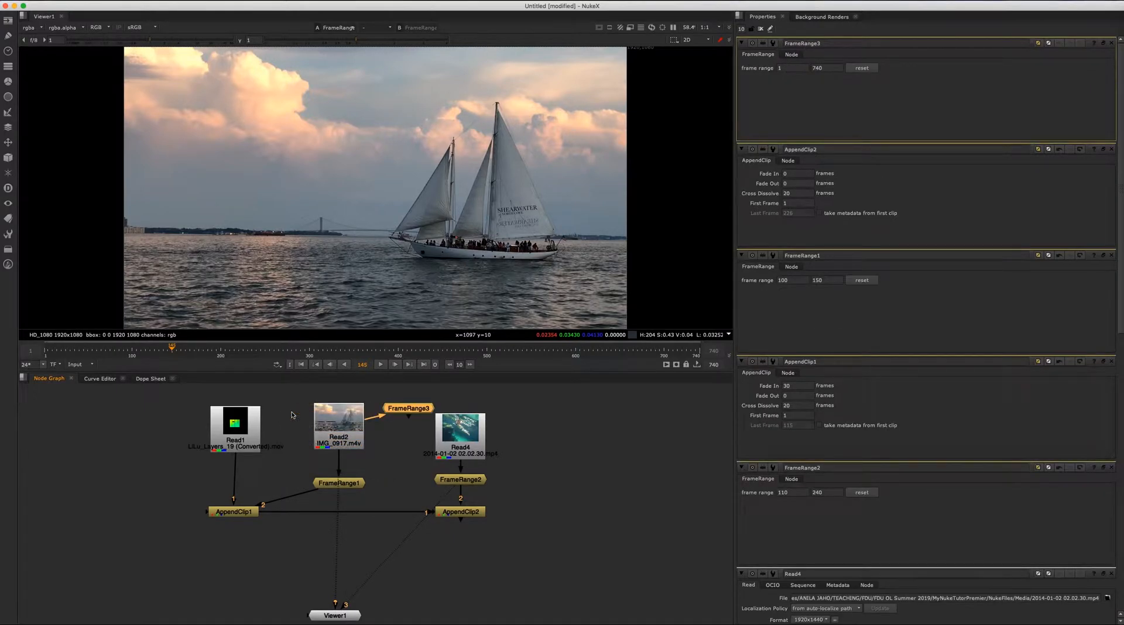
drag(413, 409, 569, 483)
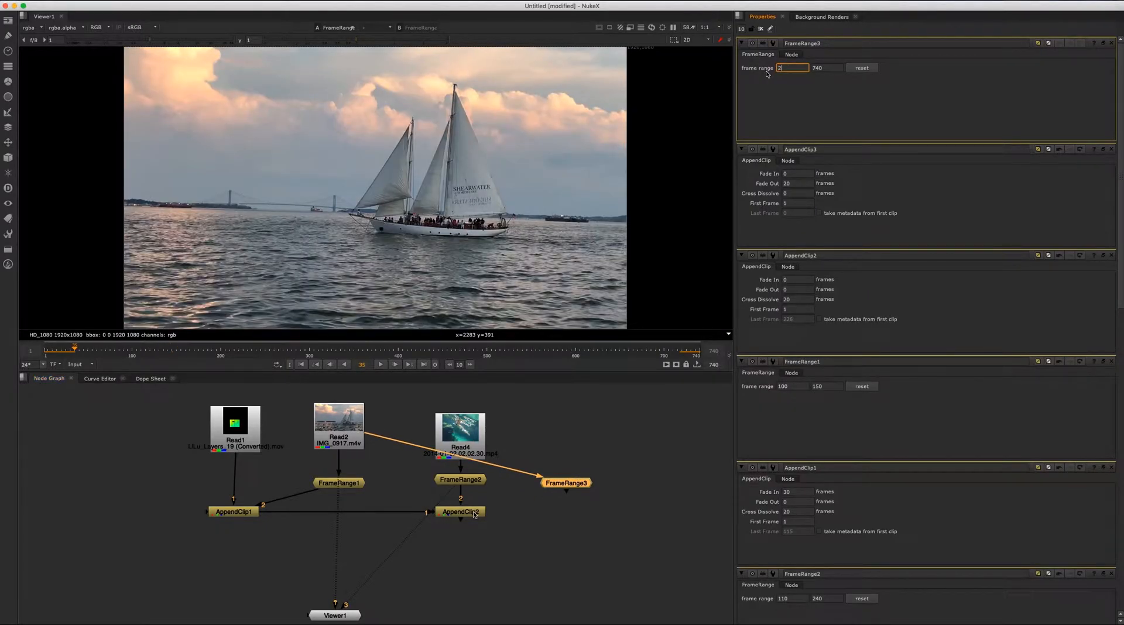
key(Tab)
text(2)
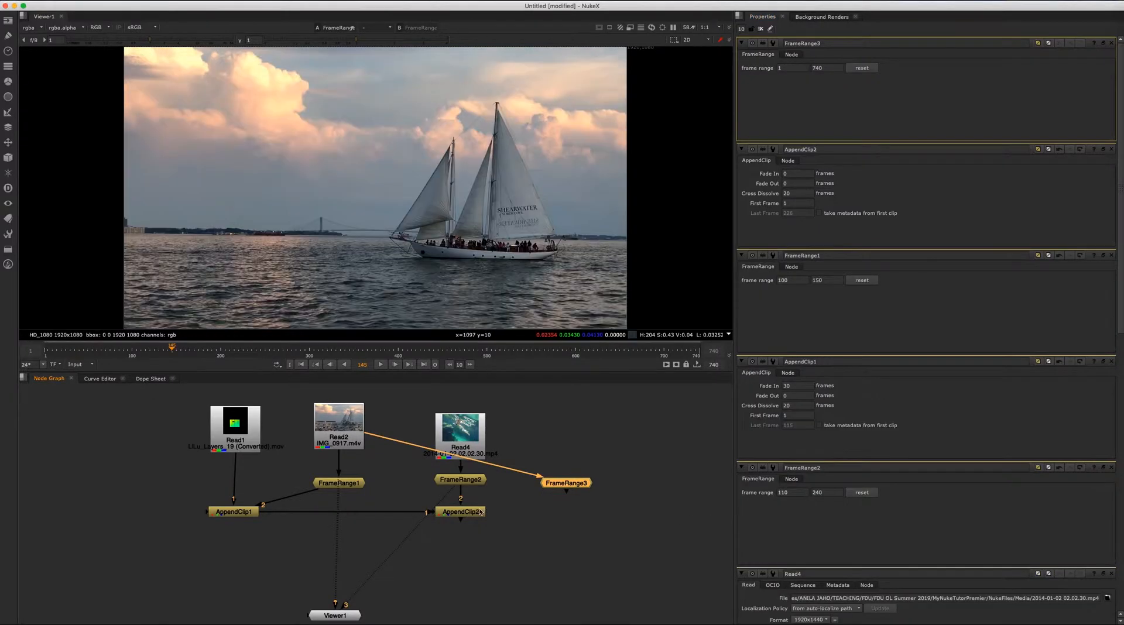
Step: Add a third AppendClip node after AppendClip2, connect its second input to FrameRange3, and align it below FrameRange3
click(462, 514)
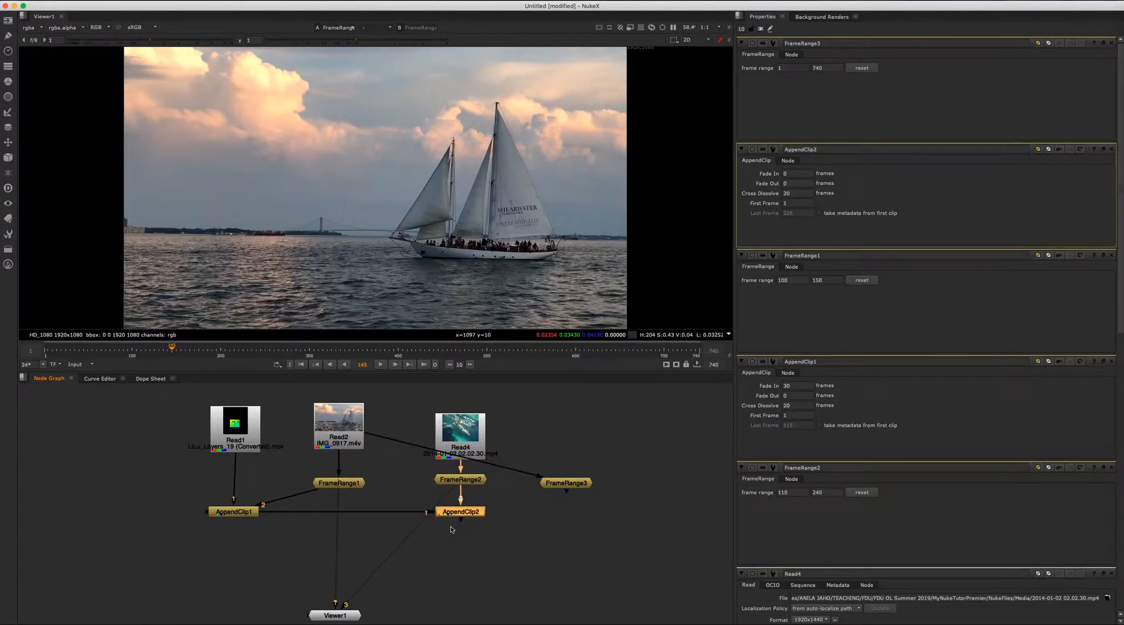
key(Tab)
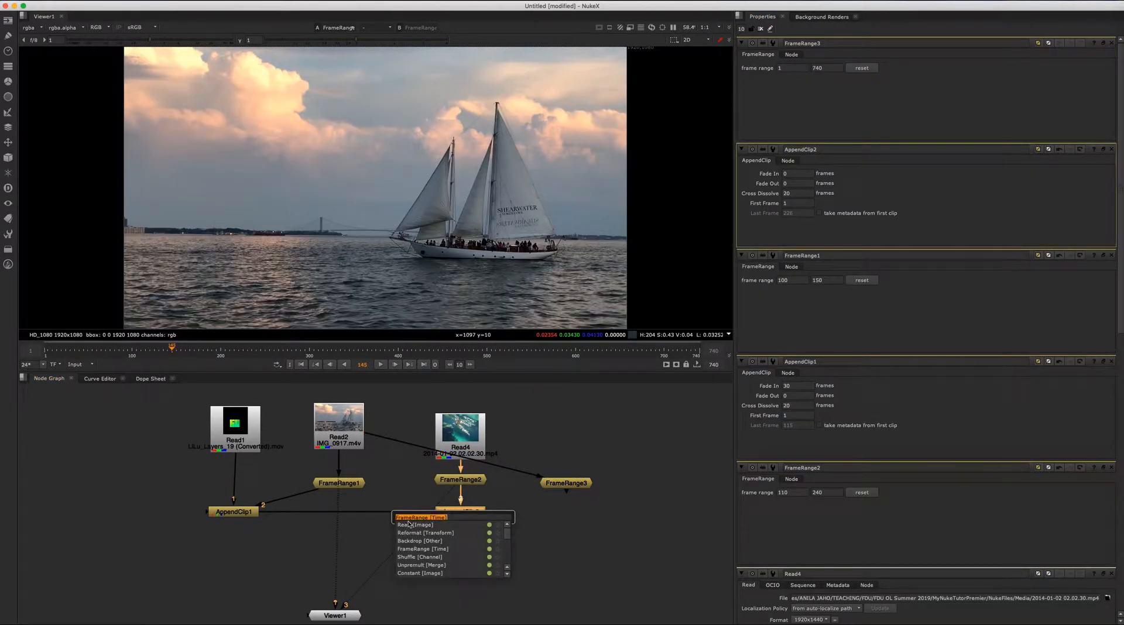
text(app)
key(Return)
drag(462, 531, 566, 485)
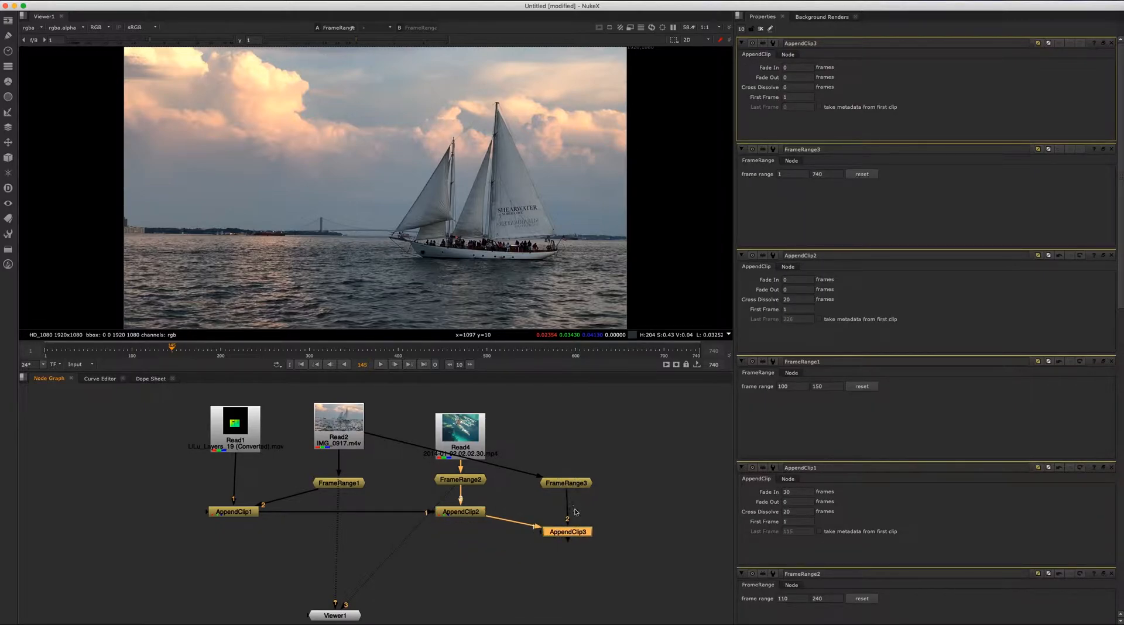
drag(571, 533, 568, 512)
Step: Set AppendClip3's fade out to 20 frames and FrameRange3's range to 200–250, checking the full sequence in playback
click(788, 77)
text(2)
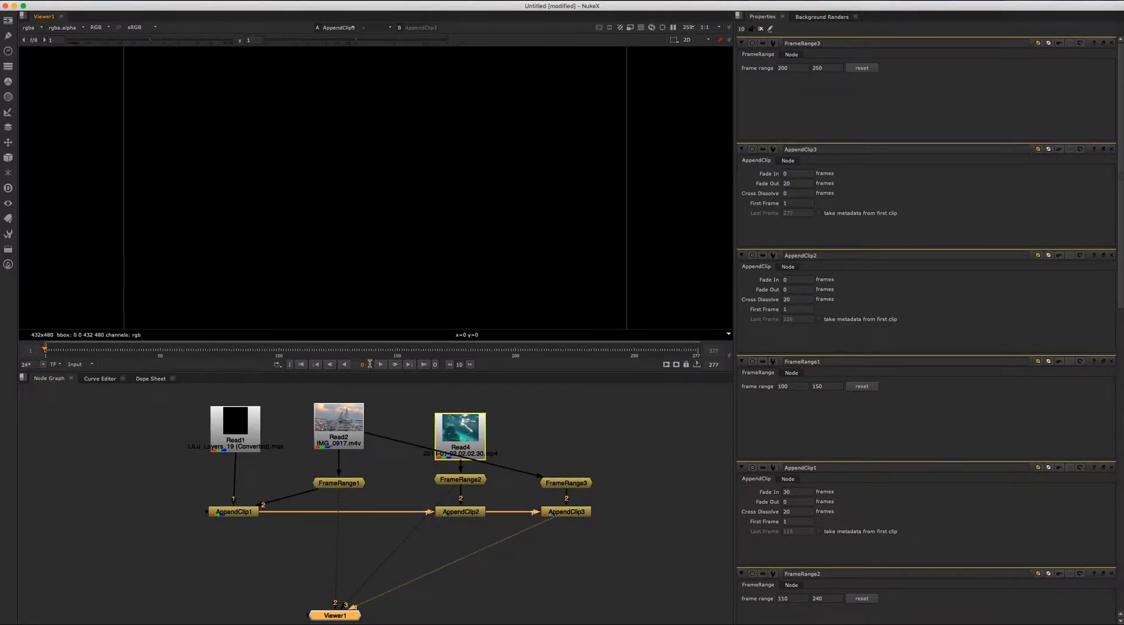
click(381, 364)
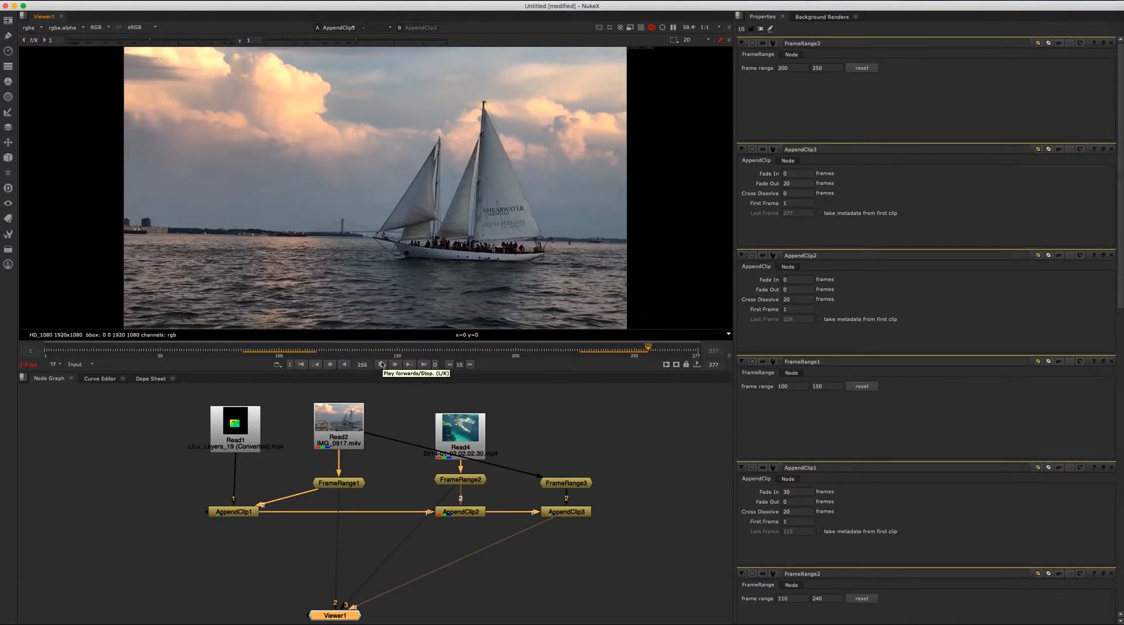
click(381, 364)
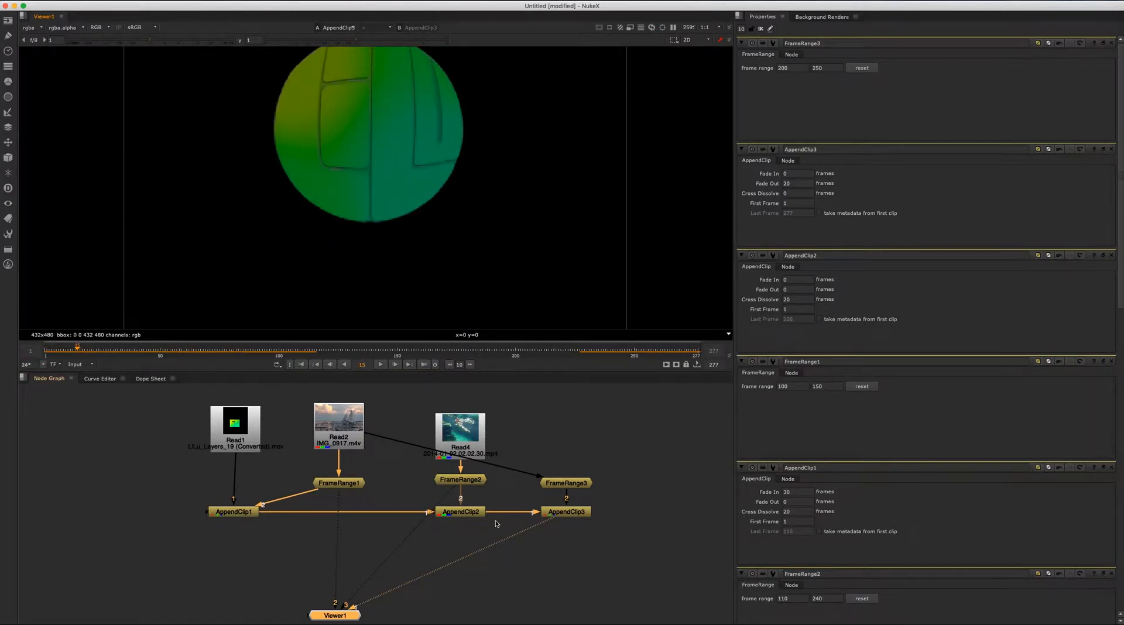
Step: Add an unconnected AudioRead node below AppendClip3 and load Jungle.aif into it
click(623, 517)
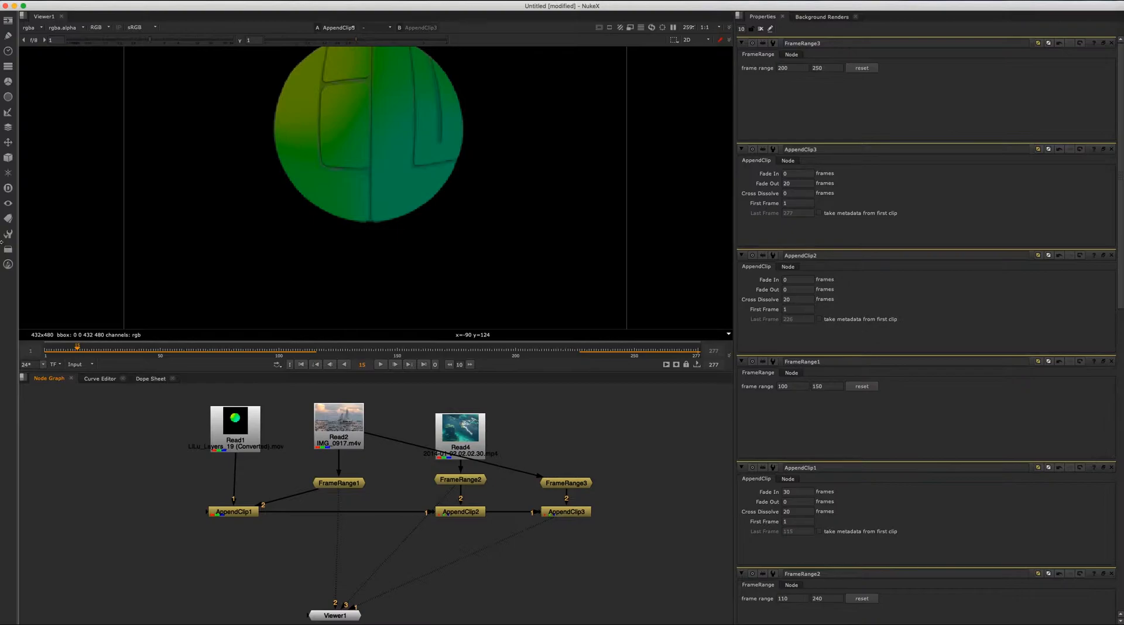
click(8, 249)
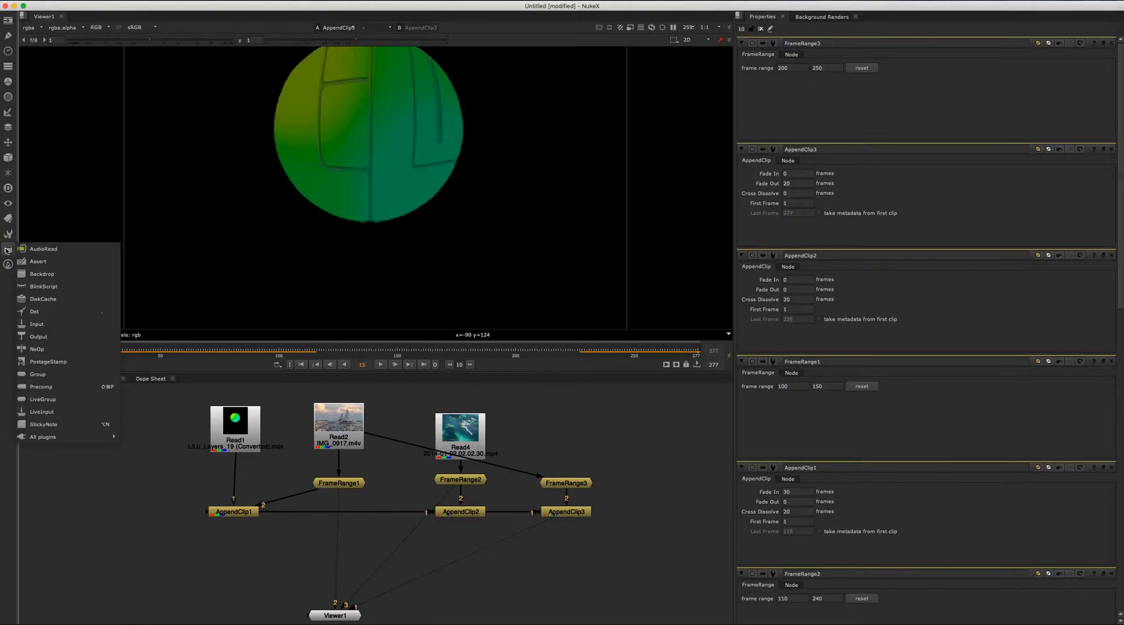
click(43, 246)
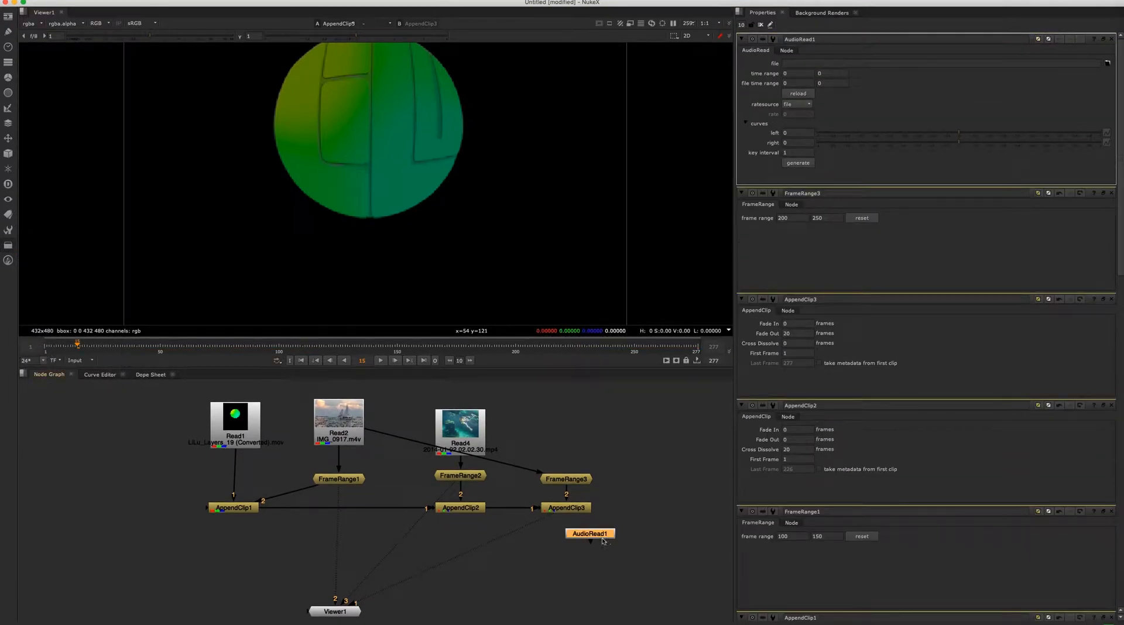
click(1107, 63)
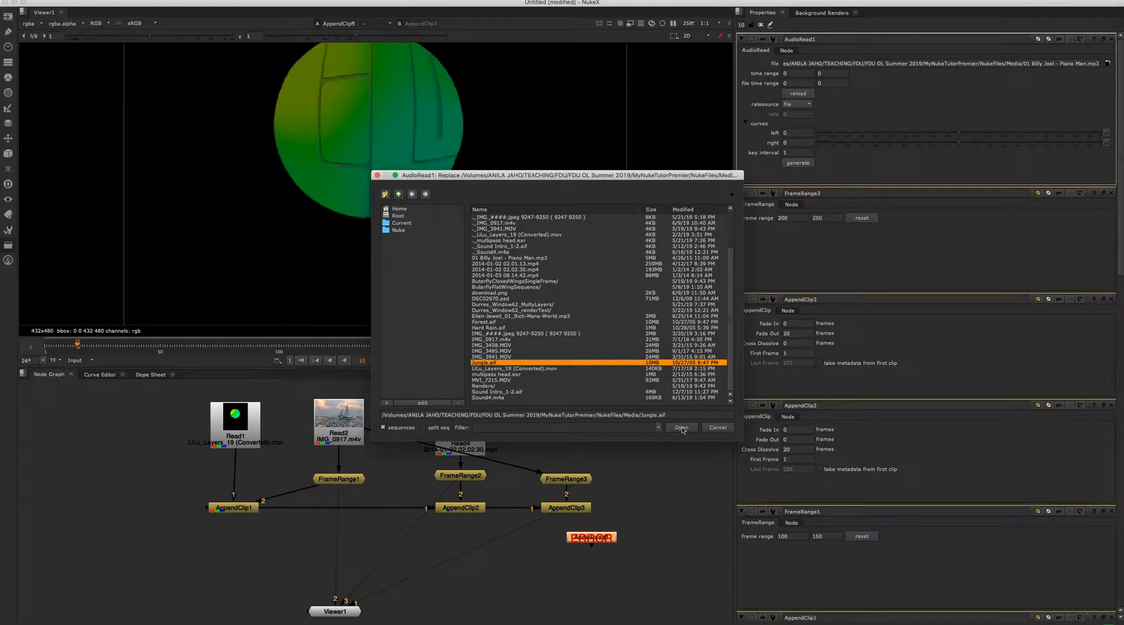
click(681, 428)
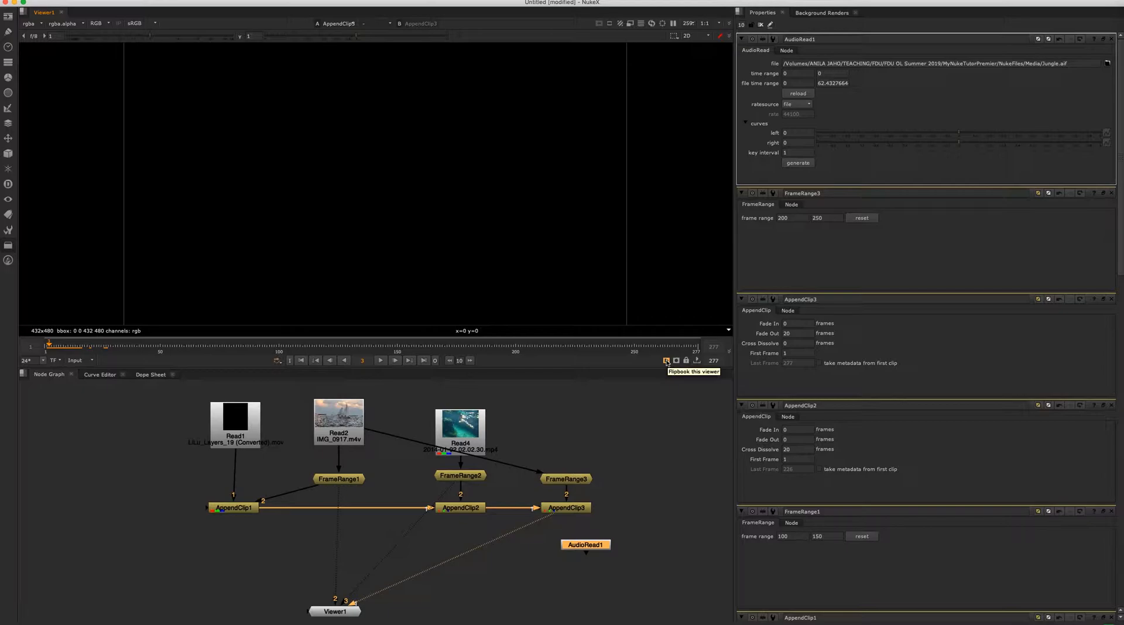
Step: Render a flipbook of frames 1–60 with AudioRead1 as its audio, watch the playback, and close the flipbook
click(666, 361)
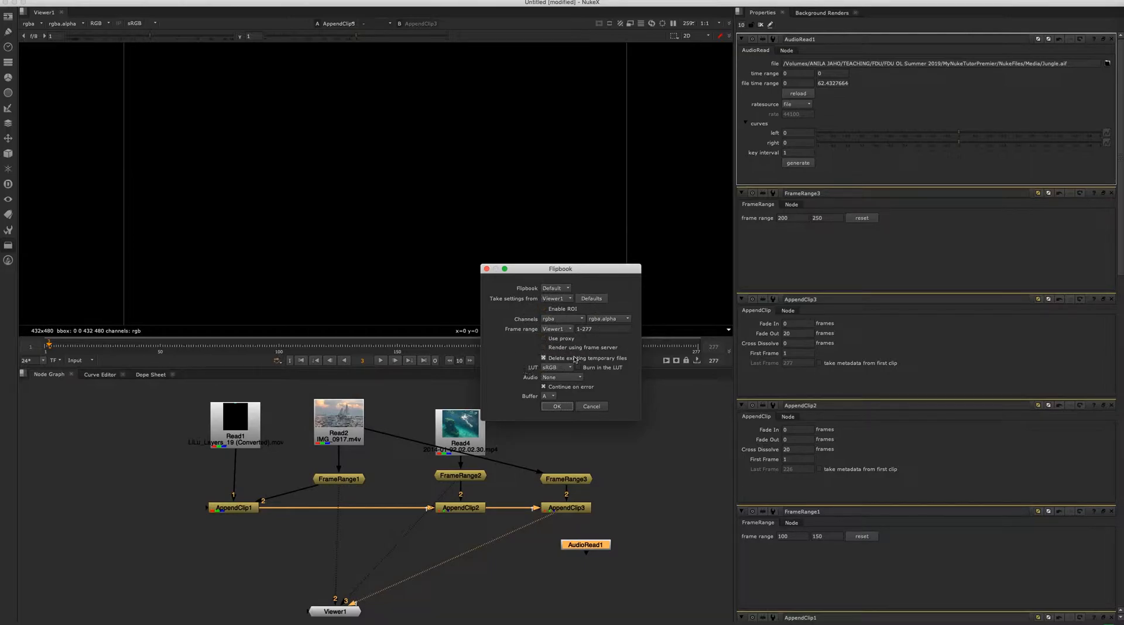
drag(595, 329, 583, 328)
text(60)
click(561, 377)
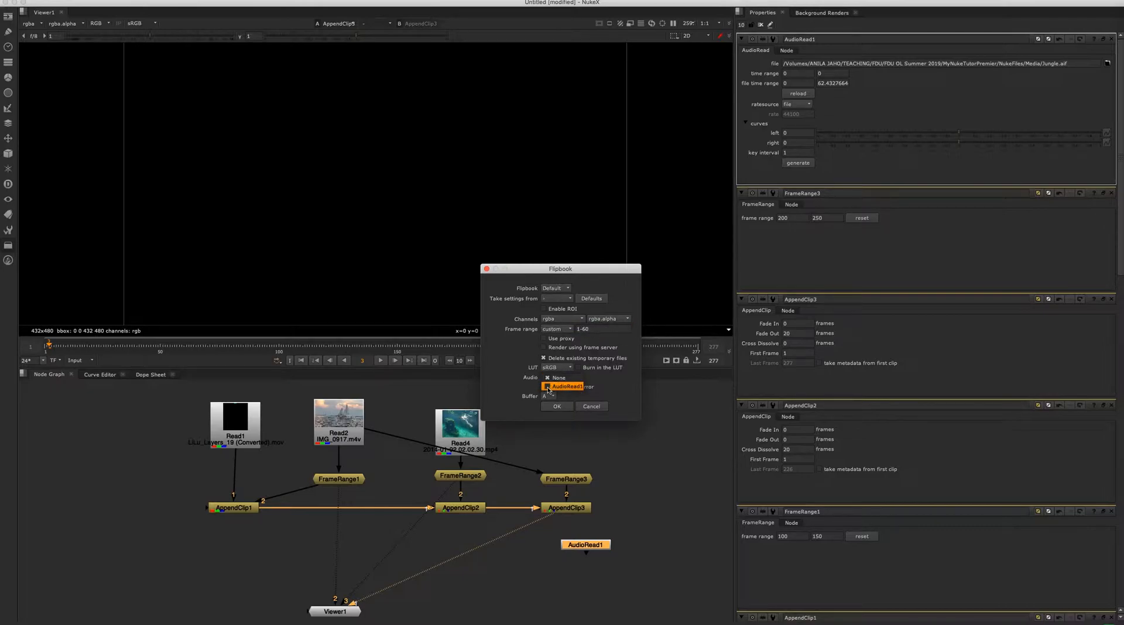
click(548, 387)
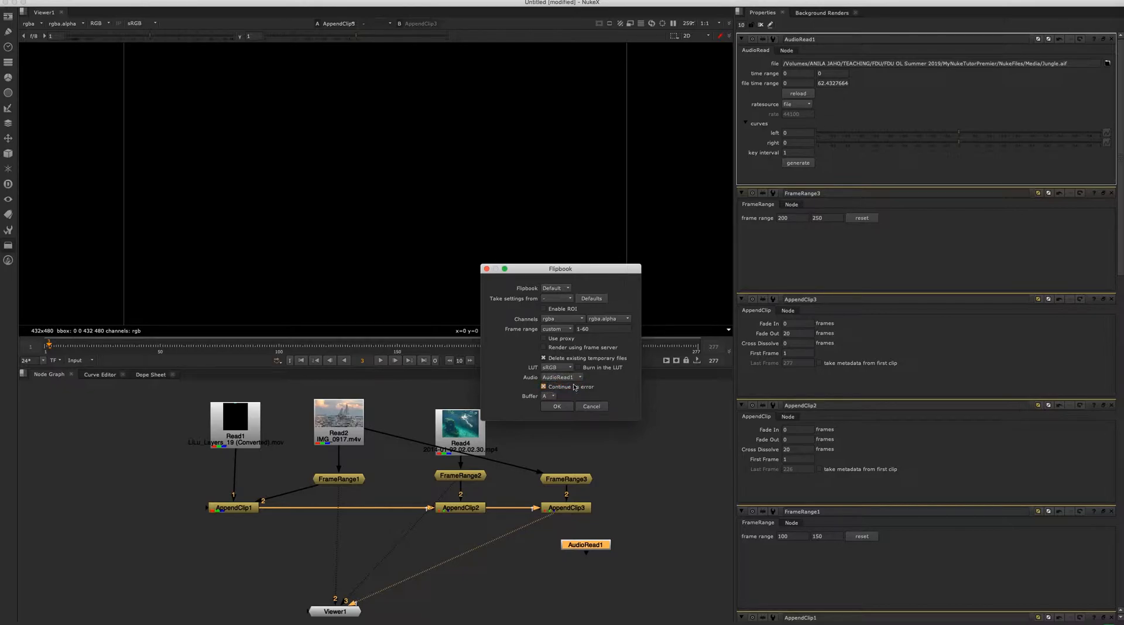
click(557, 406)
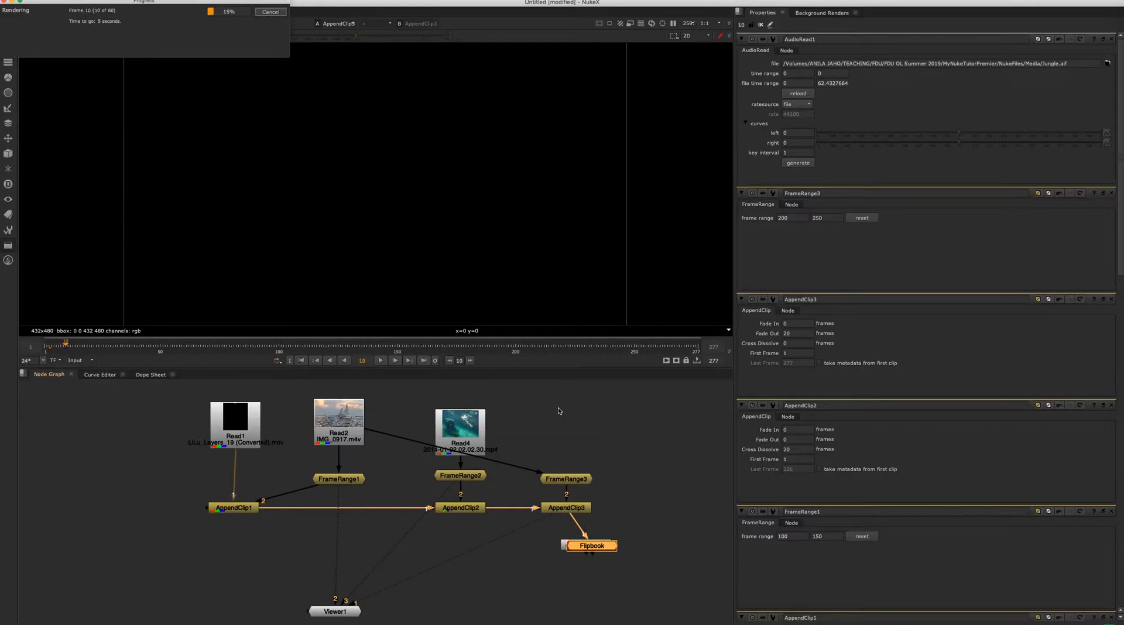
drag(173, 1, 490, 203)
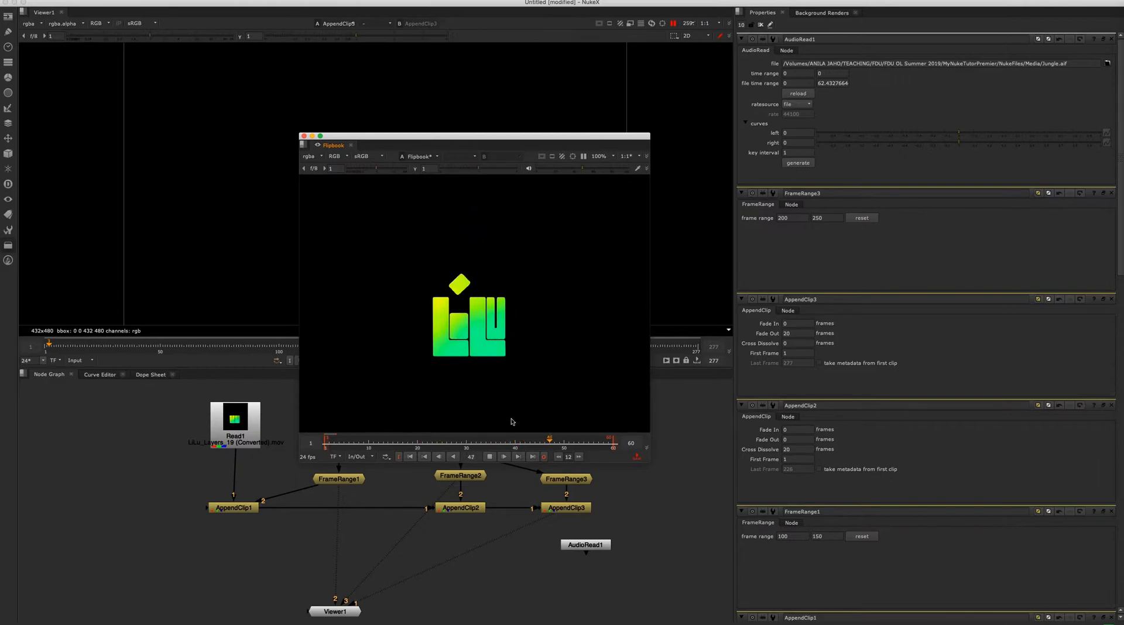
click(303, 136)
Step: Move AudioRead1 aside and add a Write node connected to the output of AppendClip3
click(566, 508)
drag(594, 545, 651, 535)
click(572, 509)
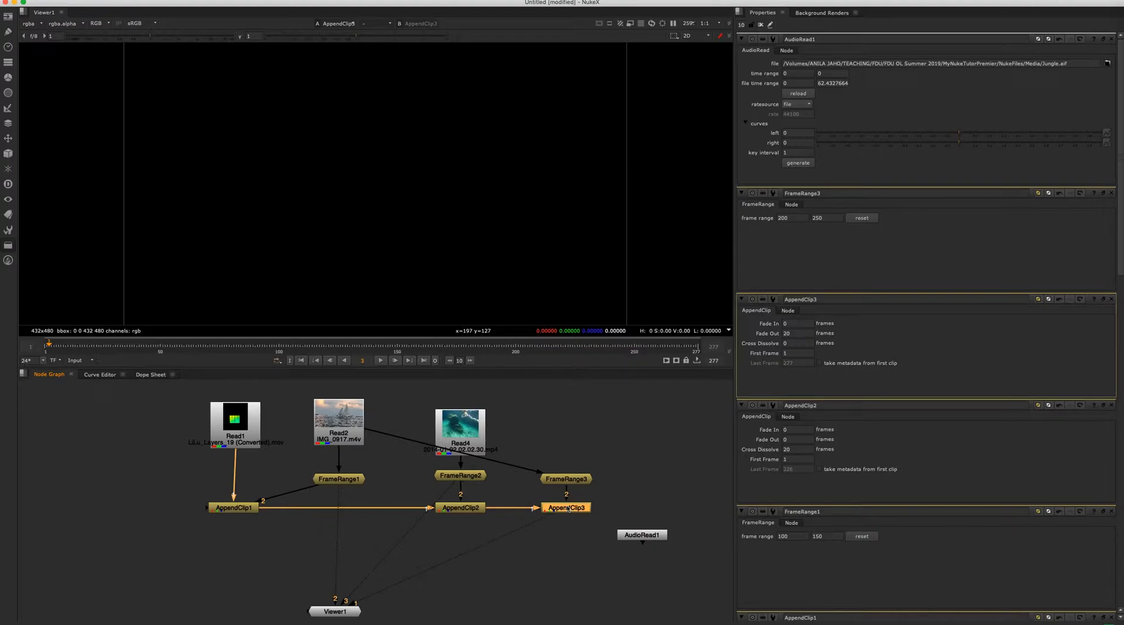
key(w)
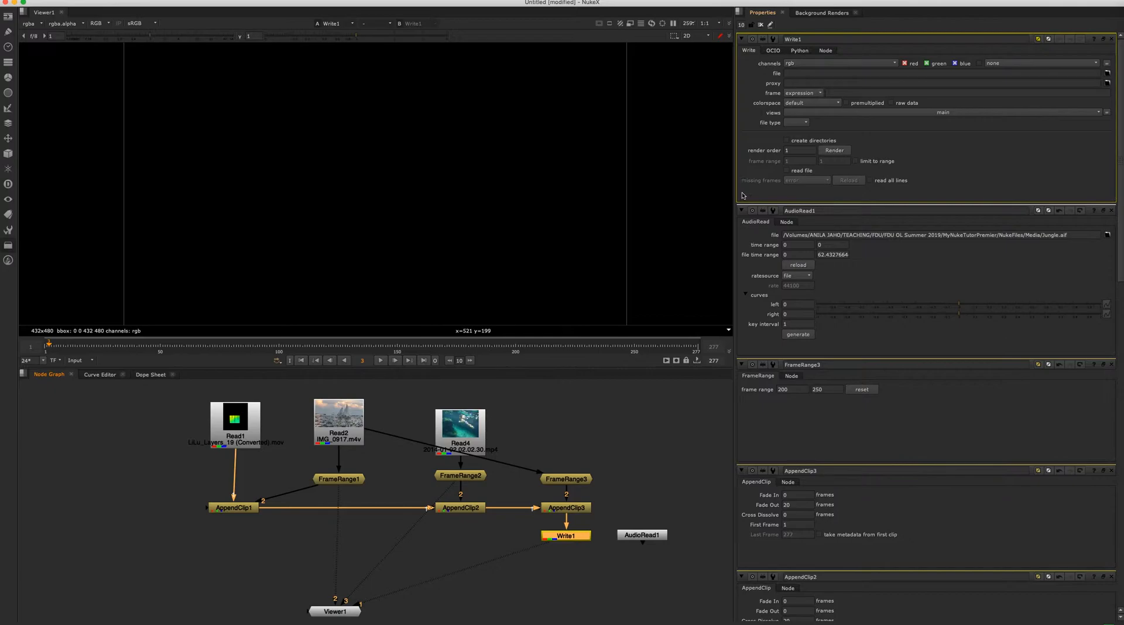
Step: Set Write1's output file to MyFilm.mov in the Media folder
click(1107, 74)
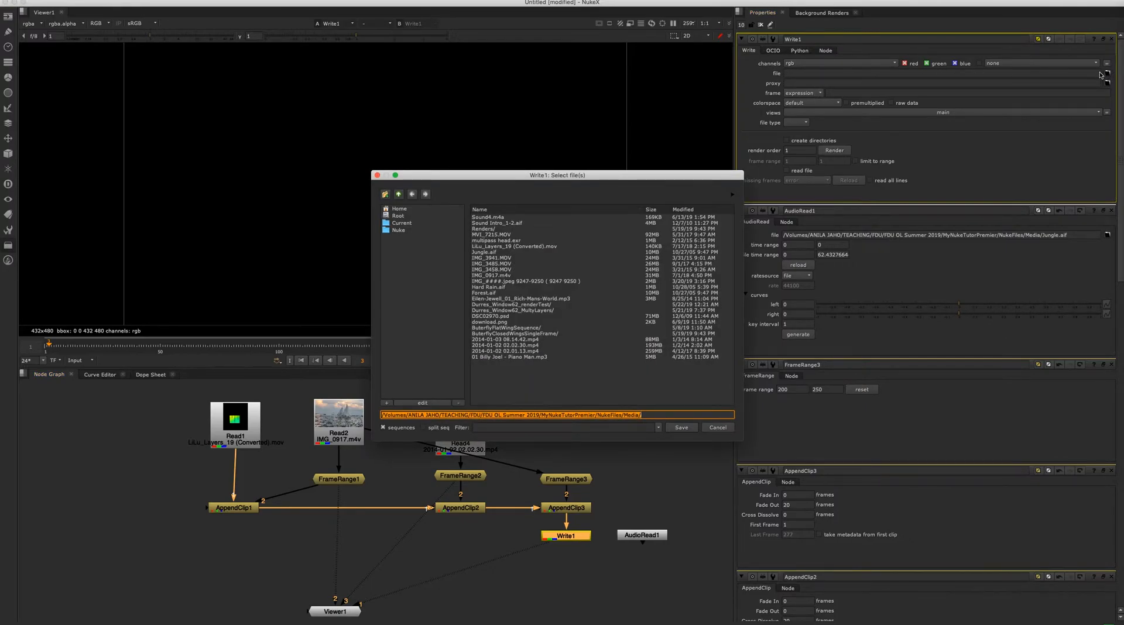
click(644, 415)
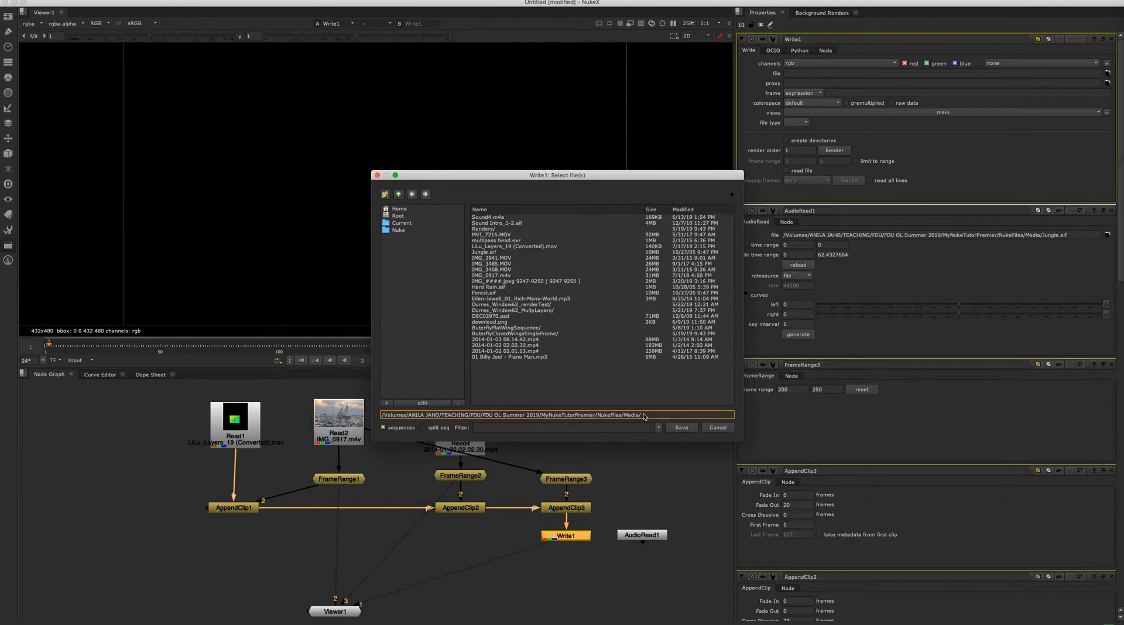
text(fi)
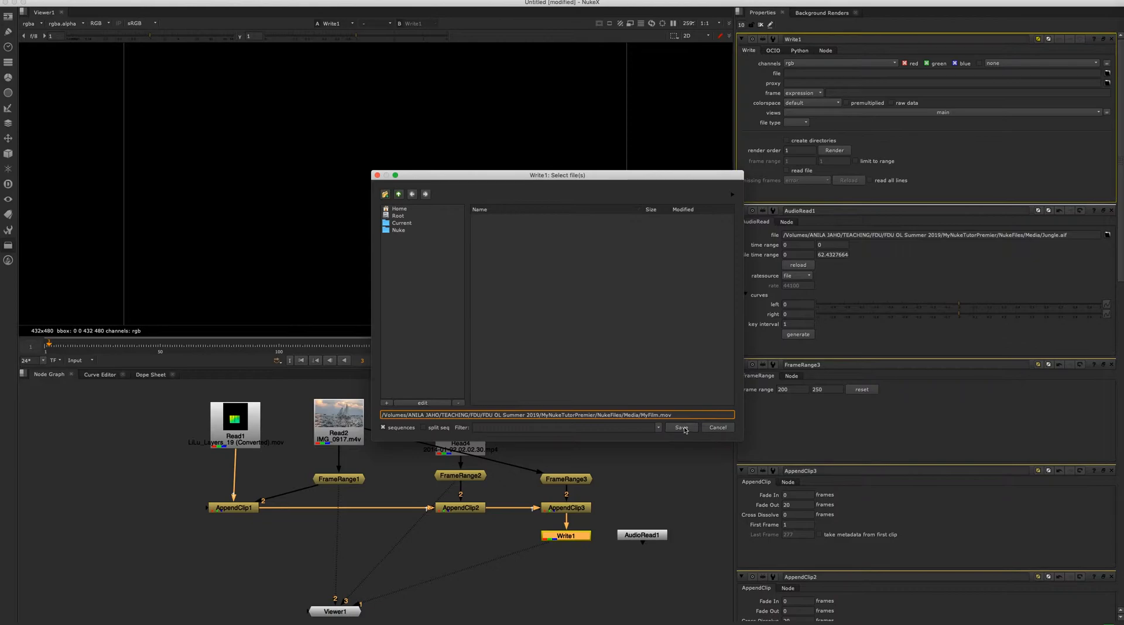
click(682, 427)
drag(1078, 73, 1046, 74)
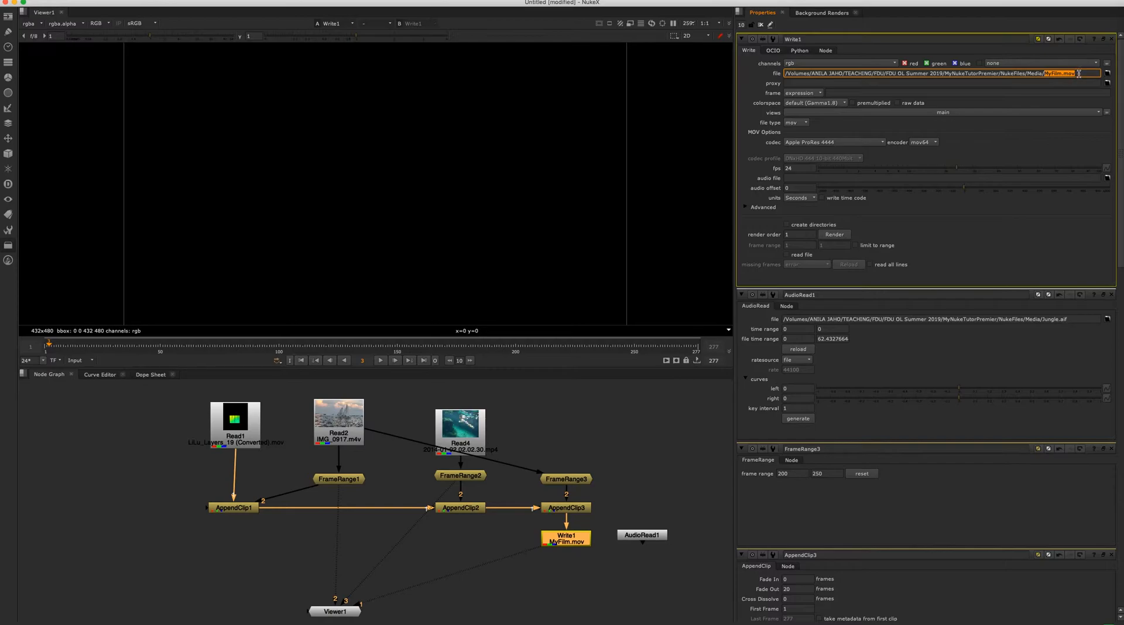
click(563, 540)
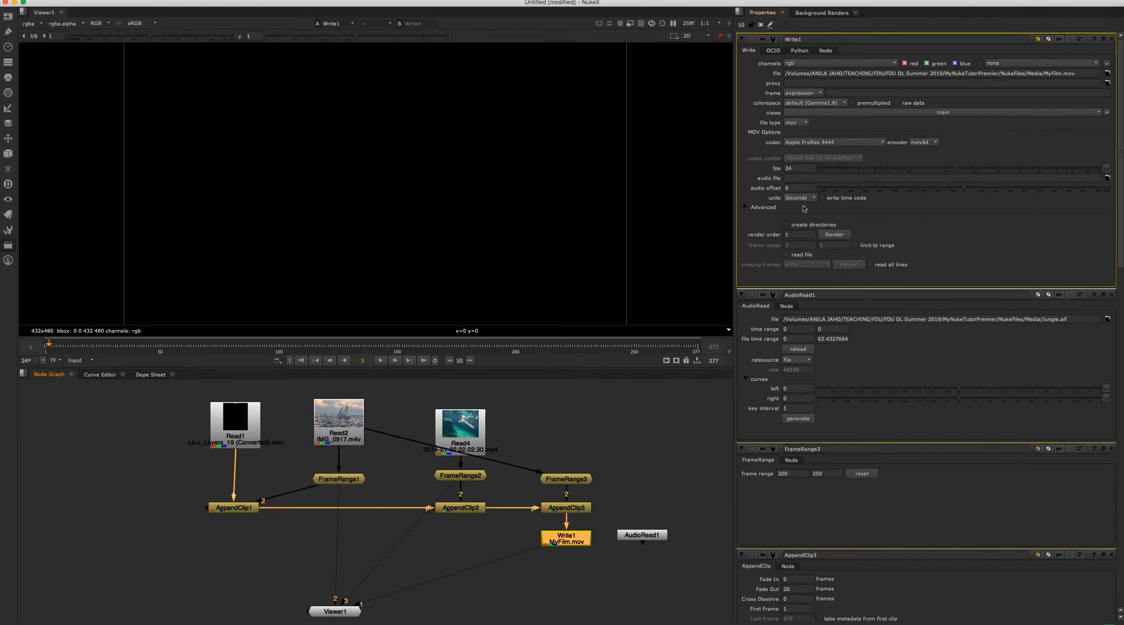
Step: Set Write1's codec to H.264 and assign Jungle.aif from the Media folder as its audio file
click(883, 143)
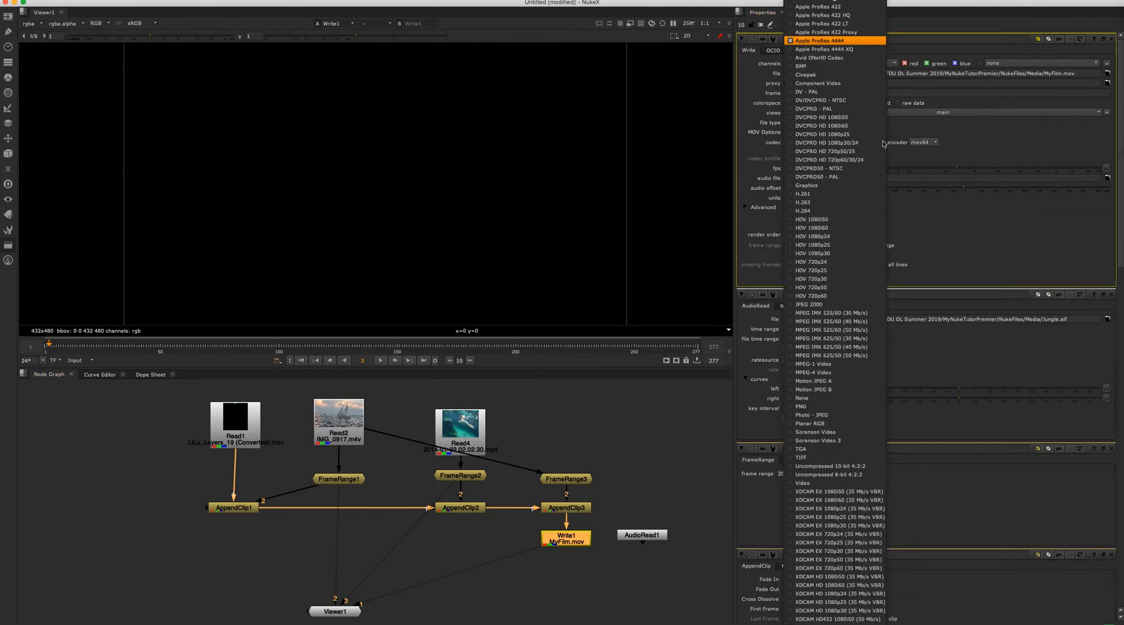
click(802, 211)
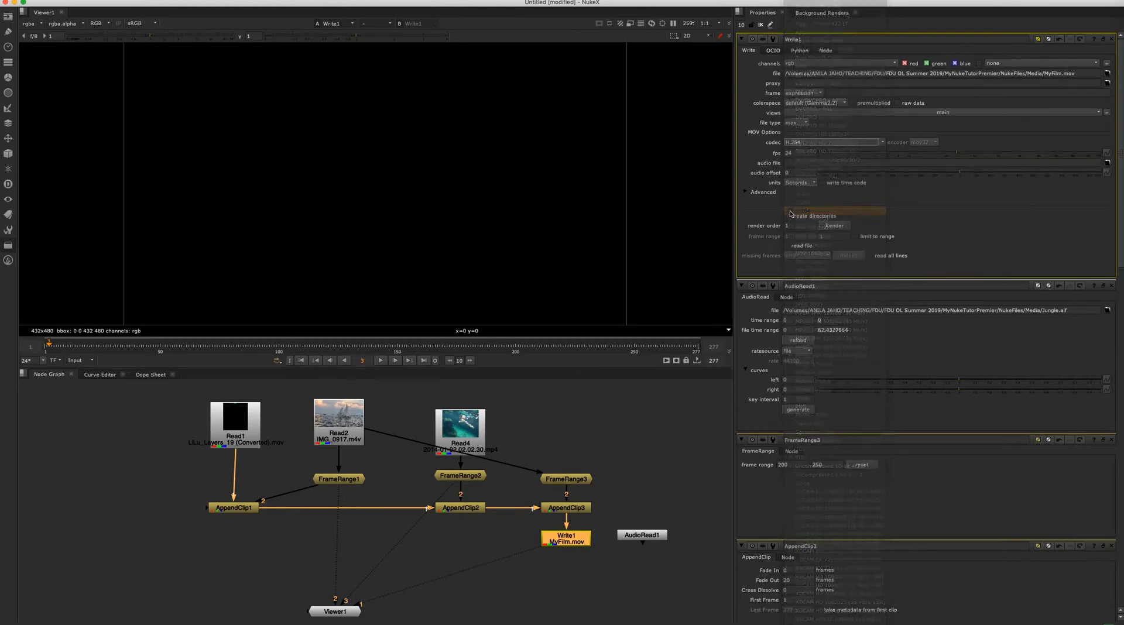
click(783, 153)
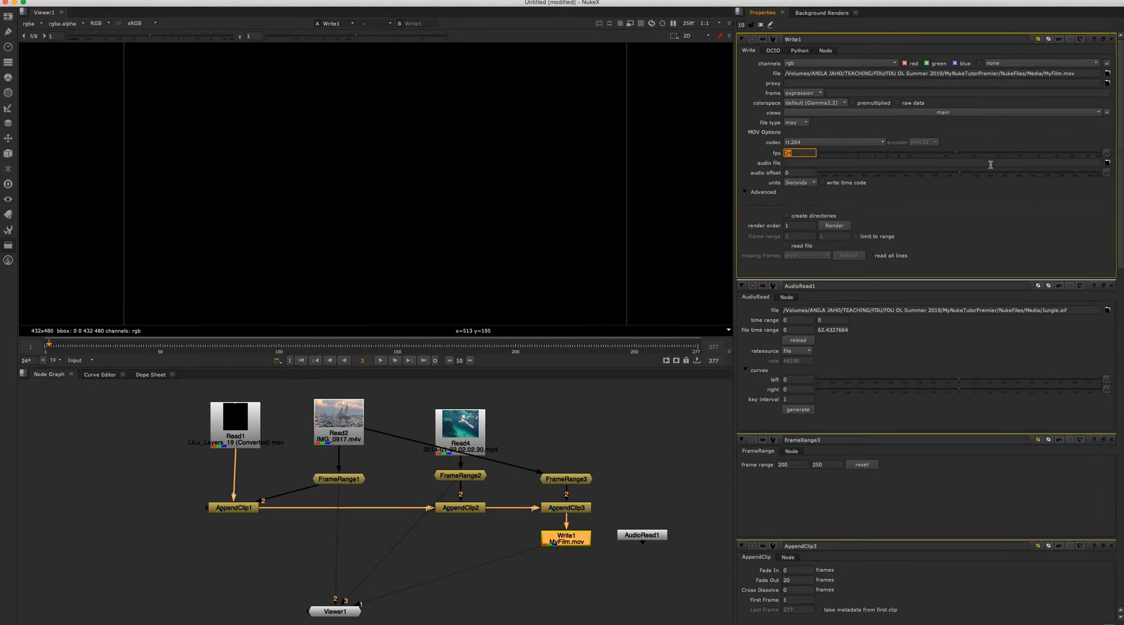
click(1107, 162)
click(484, 322)
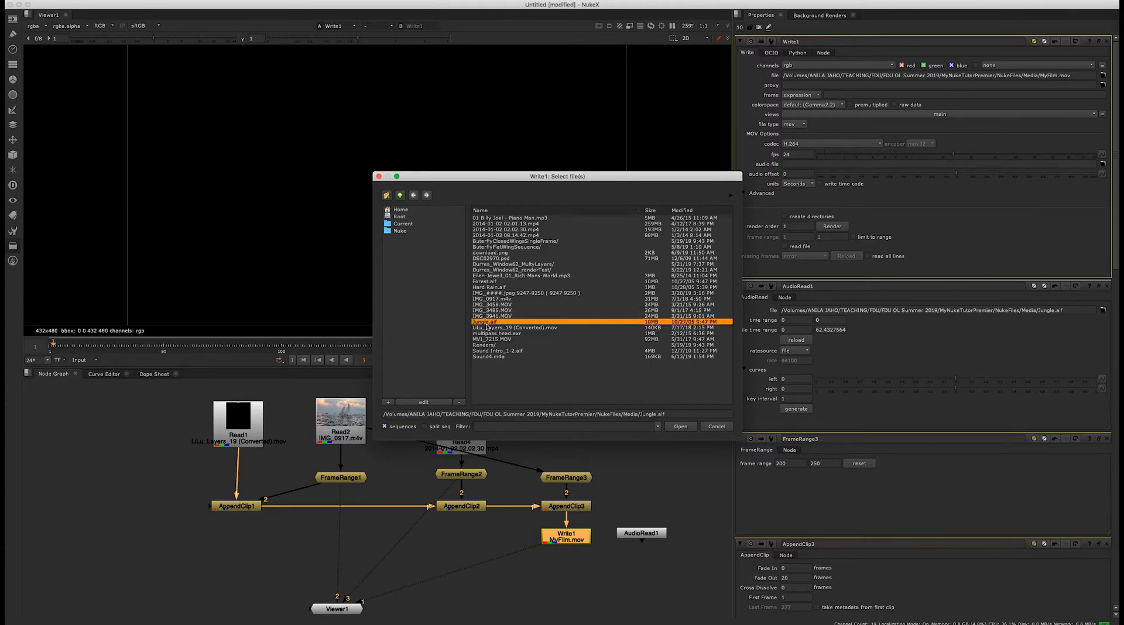
click(680, 427)
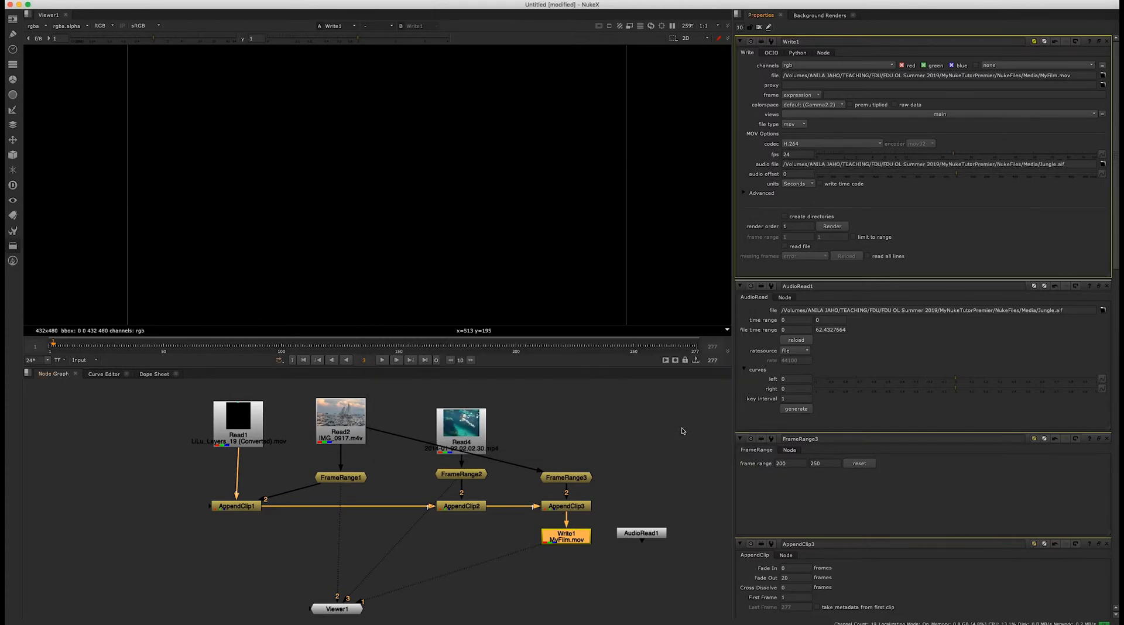
Step: Start rendering Write1 for frames 1–60
click(832, 227)
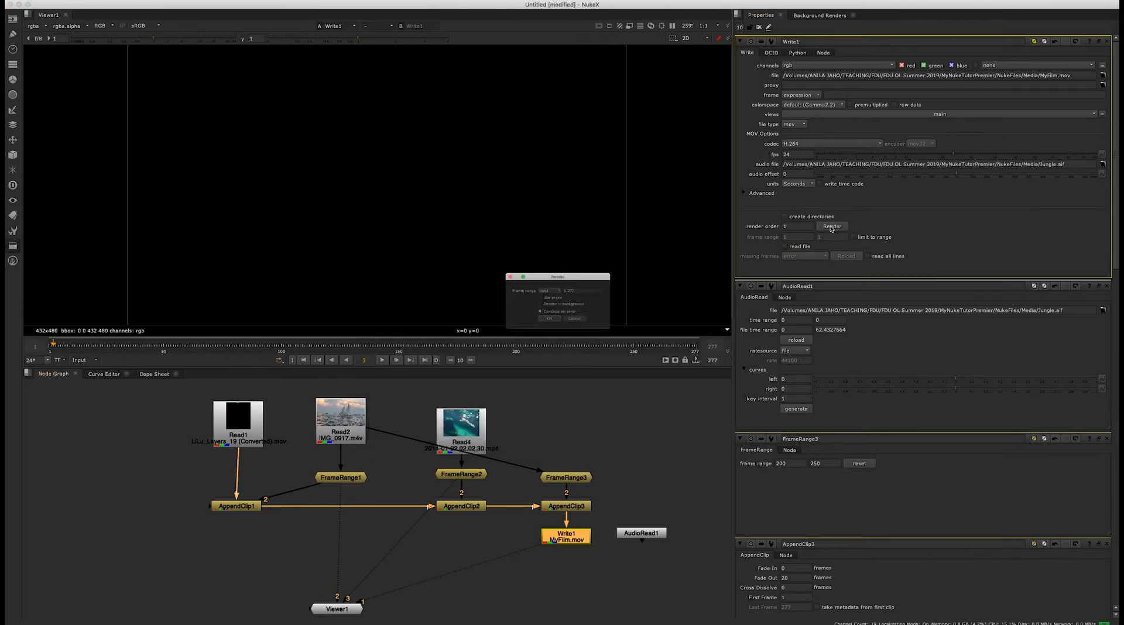
double_click(572, 287)
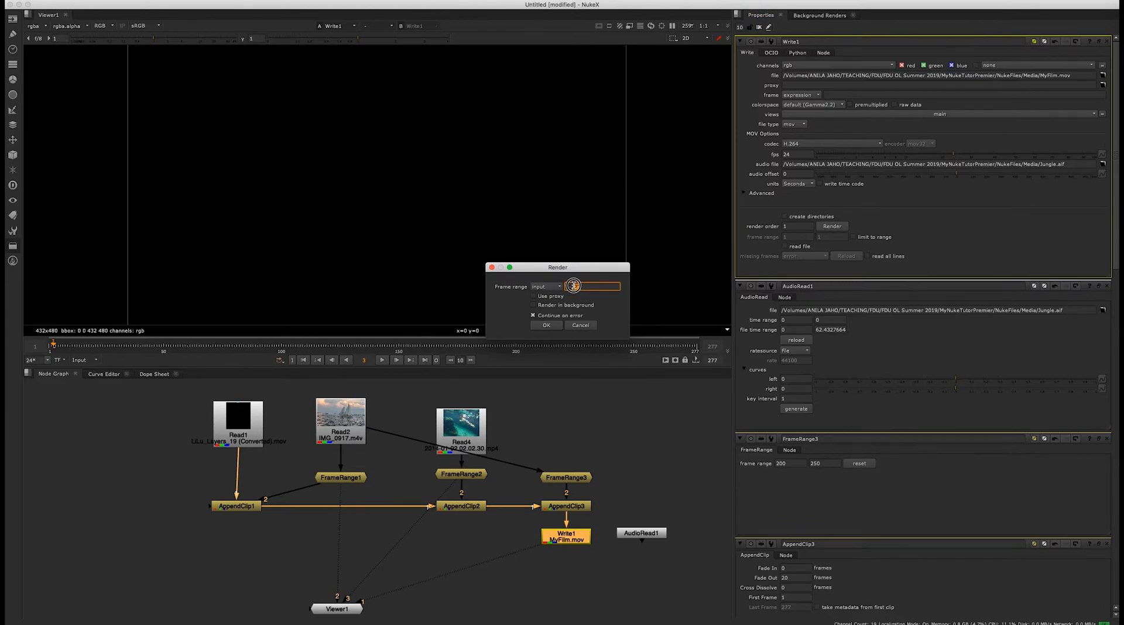
text(60)
click(547, 326)
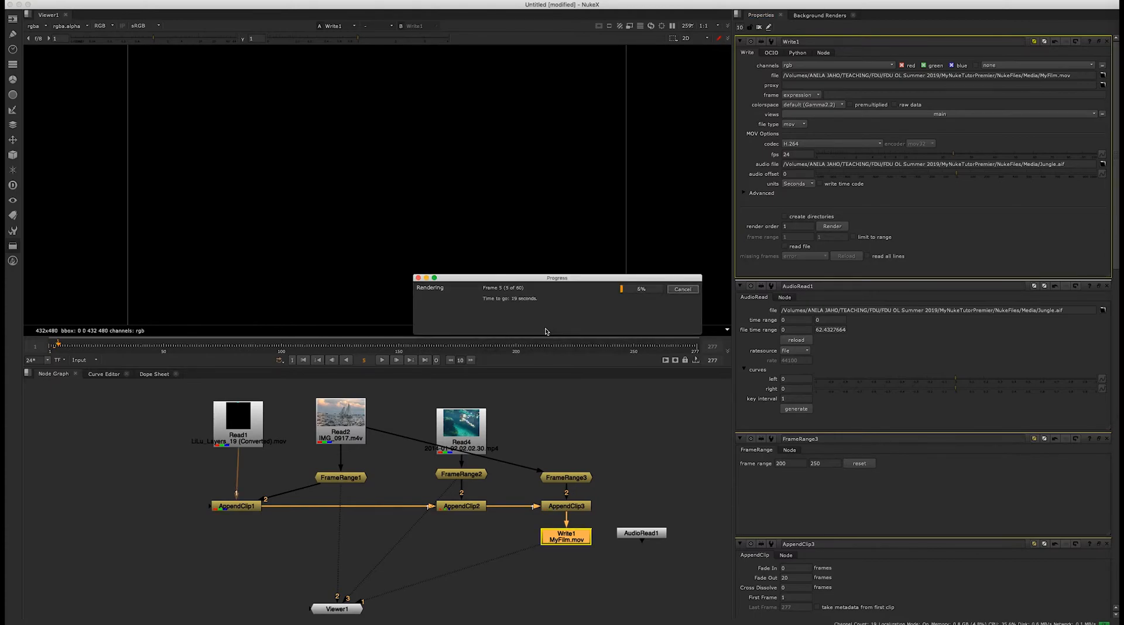